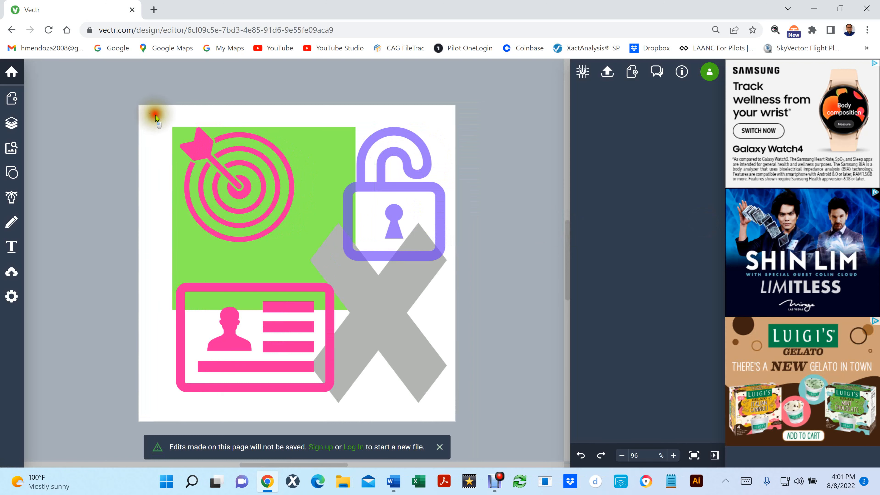
Delete all the existing artwork from the page to leave it blank
{"action": "left_click_drag", "start_coordinate": [155, 118], "coordinate": [552, 492]}
{"action": "key", "text": "Delete"}
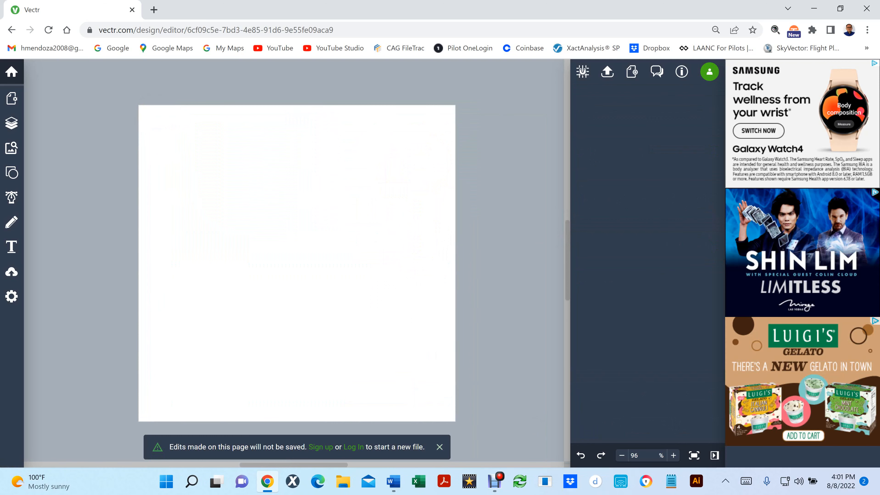
Draw an X shape about 244 px square and a heart about 222 by 198 px side by side across the page's upper half
{"action": "left_click", "coordinate": [12, 173]}
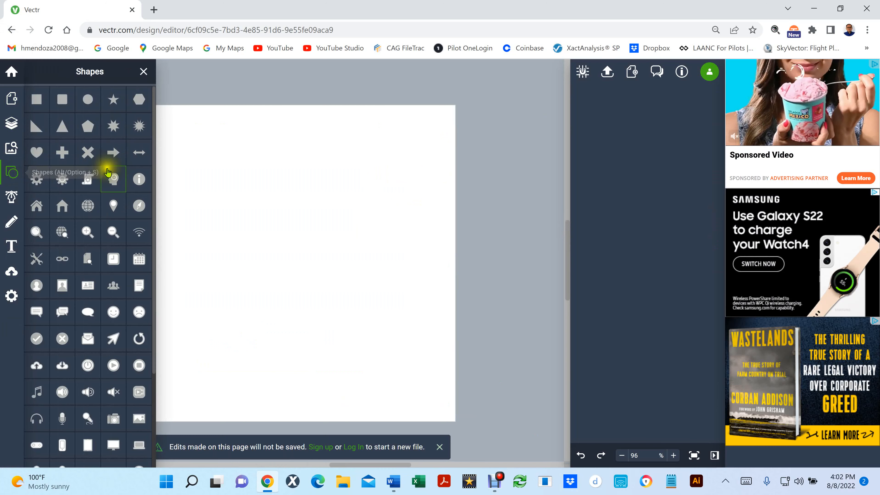
{"action": "scroll", "coordinate": [108, 170], "scroll_direction": "down", "scroll_amount": 10}
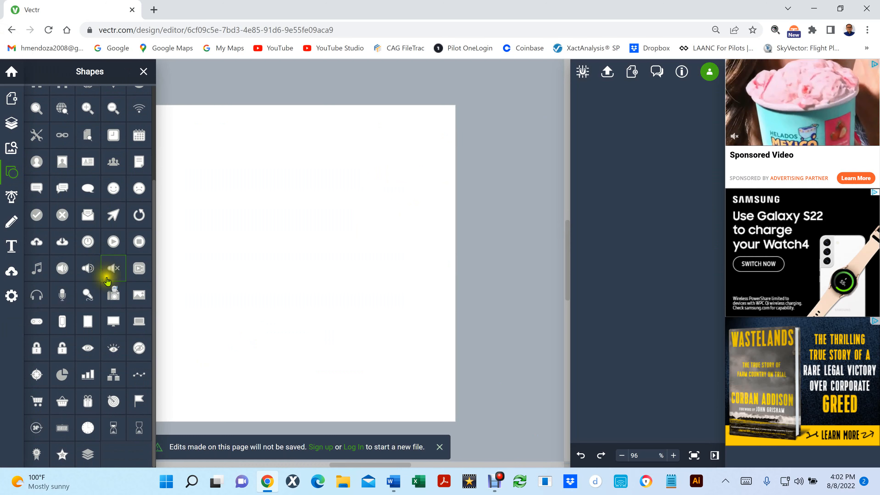
{"action": "scroll", "coordinate": [108, 283], "scroll_direction": "up", "scroll_amount": 4}
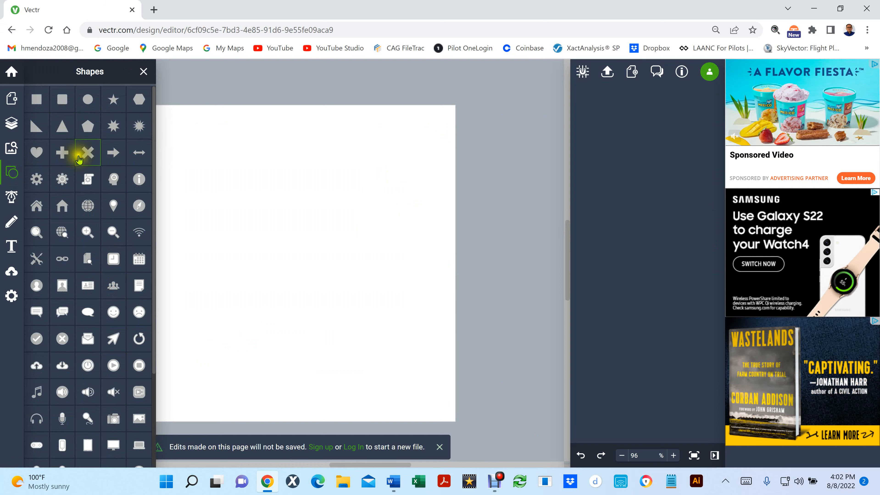
{"action": "mouse_move", "coordinate": [87, 154]}
{"action": "left_mouse_down"}
{"action": "mouse_move", "coordinate": [198, 129]}
{"action": "mouse_move", "coordinate": [280, 245]}
{"action": "left_mouse_up"}
{"action": "left_click", "coordinate": [37, 153]}
{"action": "left_click_drag", "start_coordinate": [321, 139], "coordinate": [394, 238]}
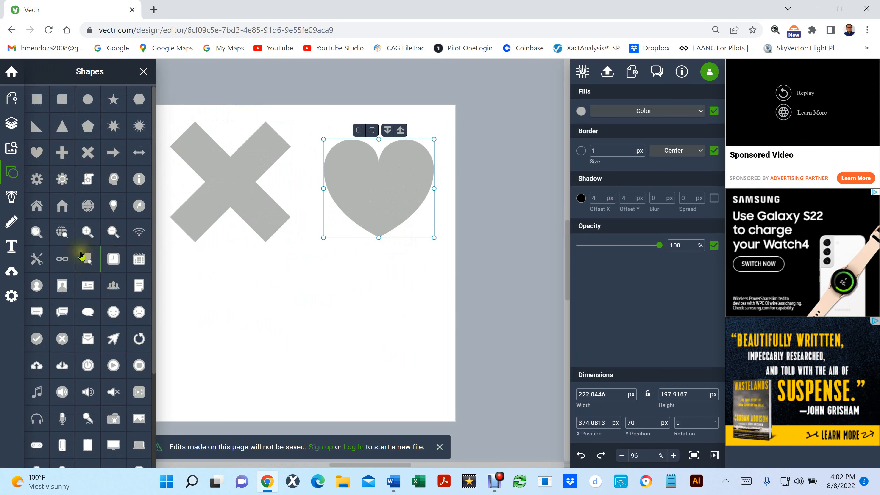
Add a closed padlock shape about 166 by 216 px below the X
{"action": "scroll", "coordinate": [83, 255], "scroll_direction": "down", "scroll_amount": 3}
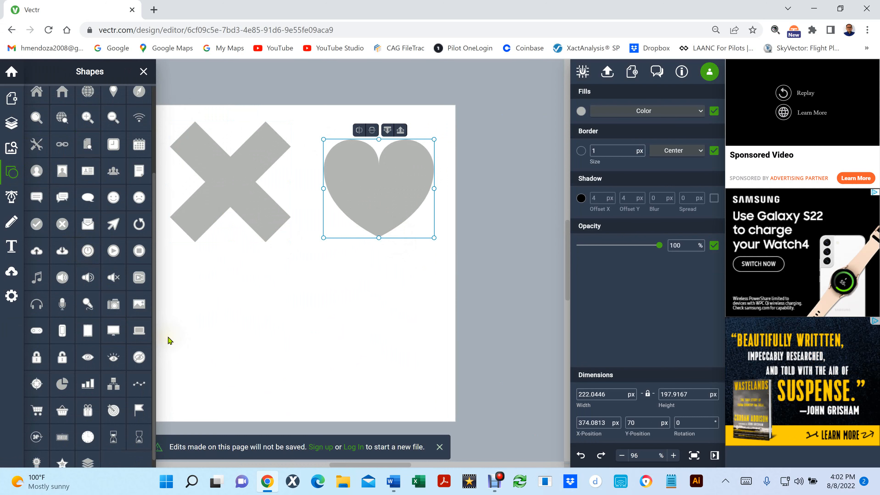
{"action": "scroll", "coordinate": [120, 331], "scroll_direction": "down", "scroll_amount": 1}
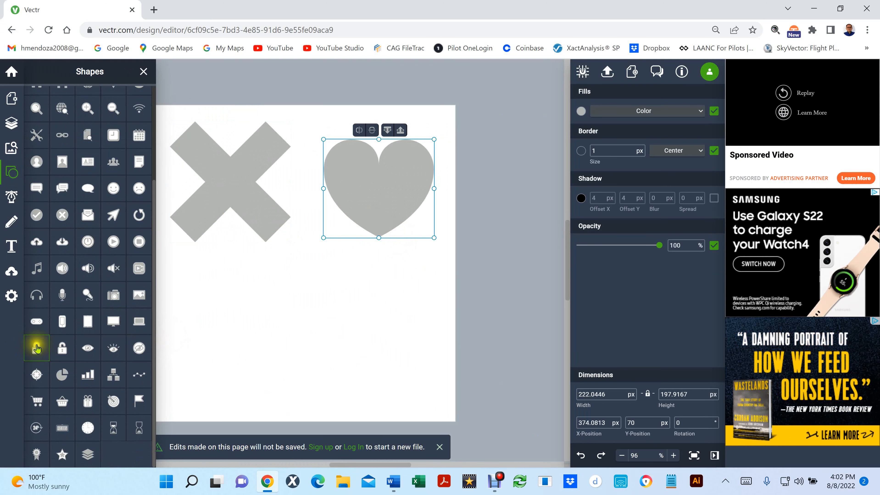
{"action": "left_click_drag", "start_coordinate": [37, 351], "coordinate": [251, 346]}
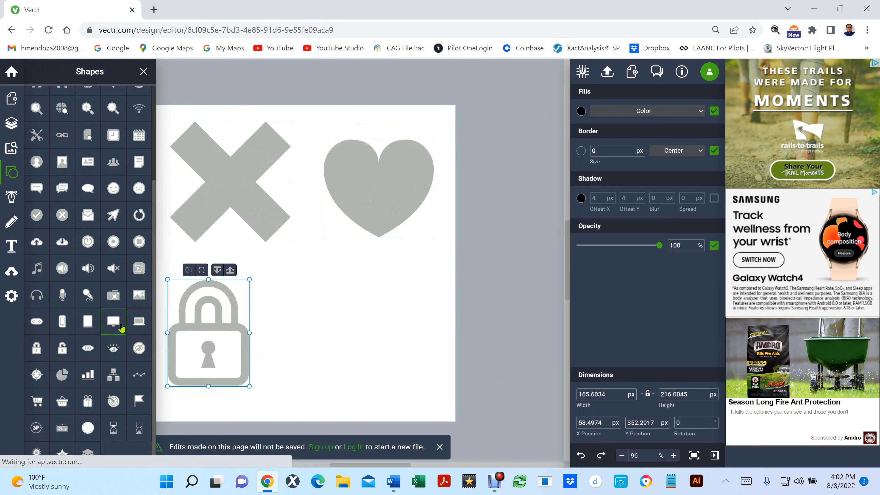
Add a target-with-arrow shape about 203 by 204 px beside the padlock
{"action": "scroll", "coordinate": [121, 328], "scroll_direction": "up", "scroll_amount": 3}
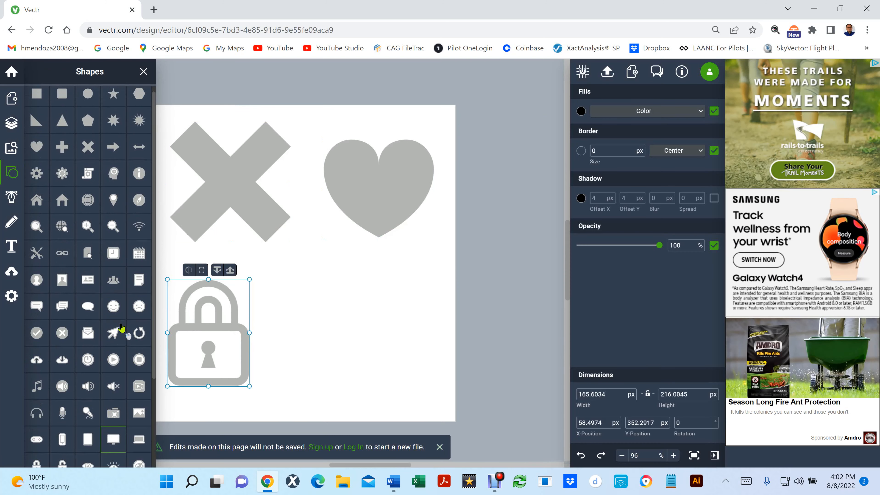
{"action": "scroll", "coordinate": [121, 328], "scroll_direction": "down", "scroll_amount": 3}
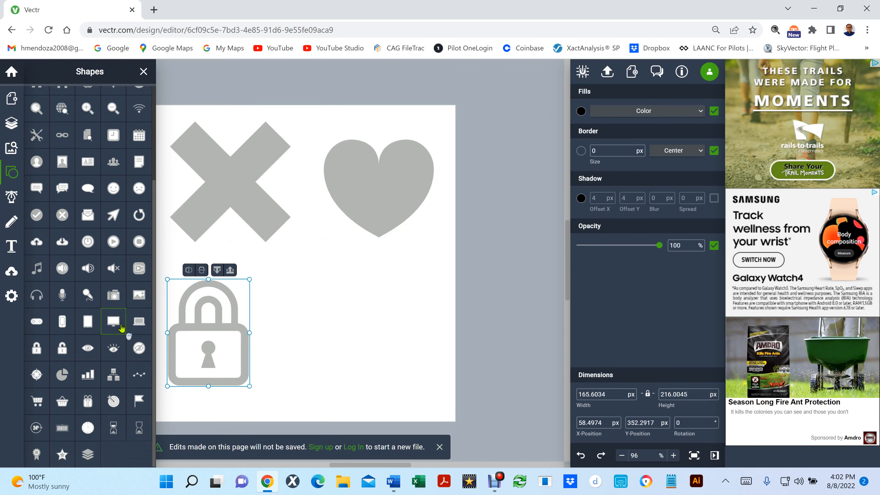
{"action": "left_click", "coordinate": [117, 413]}
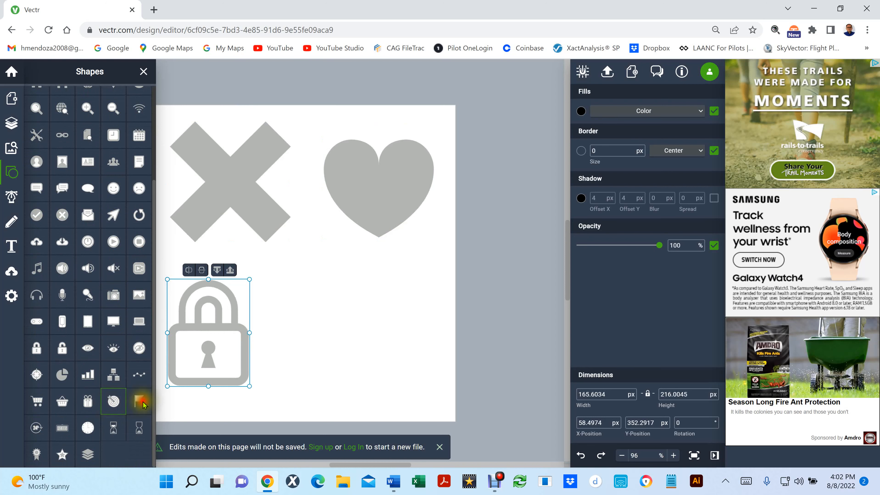
{"action": "left_click_drag", "start_coordinate": [259, 275], "coordinate": [377, 387]}
{"action": "left_click", "coordinate": [115, 401]}
{"action": "left_click_drag", "start_coordinate": [301, 290], "coordinate": [382, 381]}
{"action": "left_click_drag", "start_coordinate": [344, 330], "coordinate": [298, 320]}
Add a shopping cart shape about 220 by 193 px beside the target, shifting the target toward the padlock to make room
{"action": "mouse_move", "coordinate": [83, 490]}
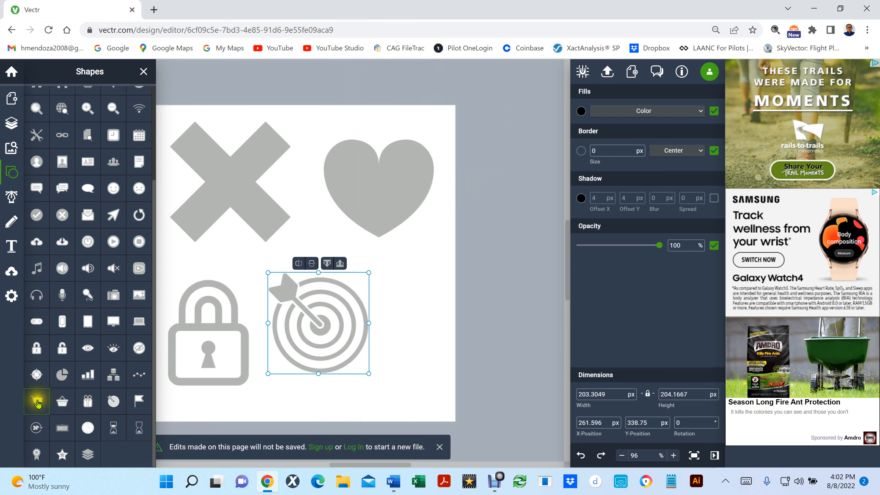
{"action": "left_click", "coordinate": [37, 403]}
{"action": "left_click_drag", "start_coordinate": [378, 286], "coordinate": [438, 383]}
{"action": "left_click_drag", "start_coordinate": [429, 322], "coordinate": [406, 313]}
{"action": "left_click_drag", "start_coordinate": [305, 319], "coordinate": [283, 305]}
{"action": "left_click_drag", "start_coordinate": [412, 330], "coordinate": [401, 326]}
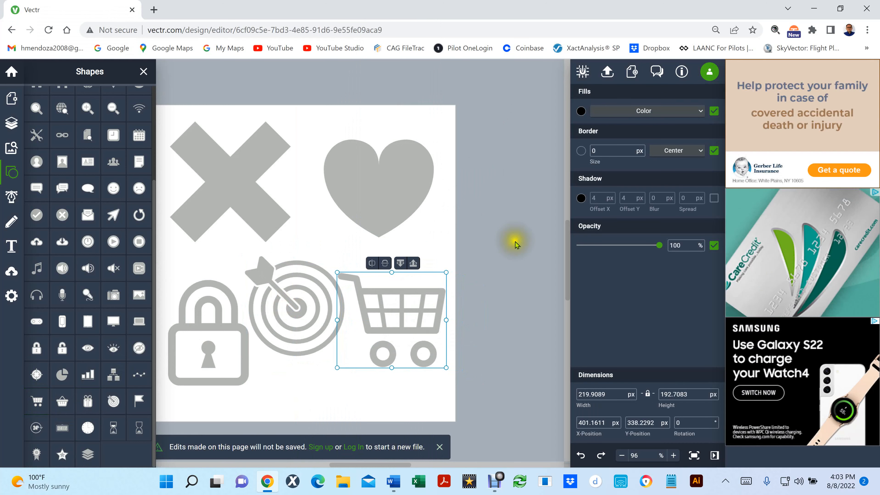
{"action": "left_click", "coordinate": [143, 71]}
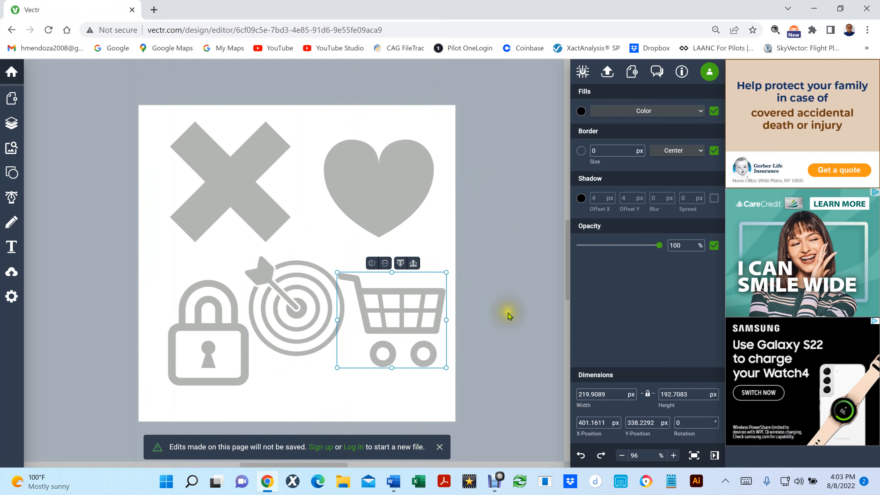
Reposition the padlock and the target so the padlock, target and cart sit in a row without overlapping
{"action": "left_click_drag", "start_coordinate": [290, 304], "coordinate": [281, 295]}
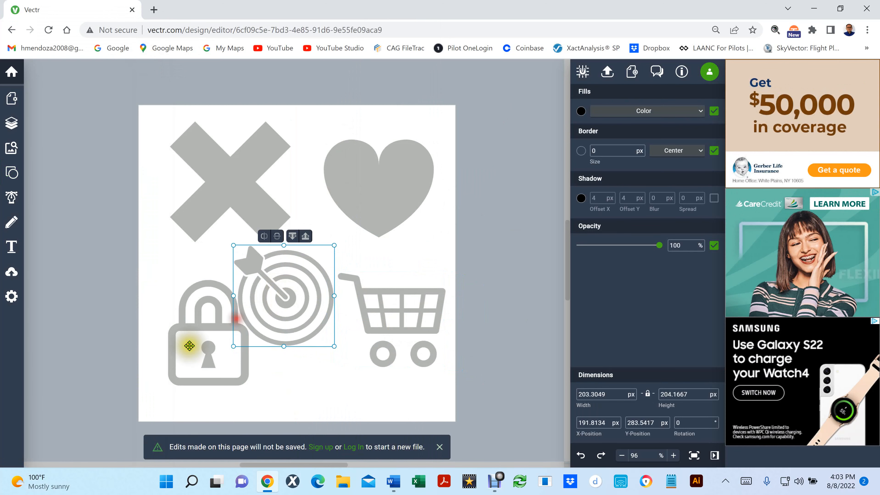
{"action": "left_click_drag", "start_coordinate": [189, 345], "coordinate": [177, 339]}
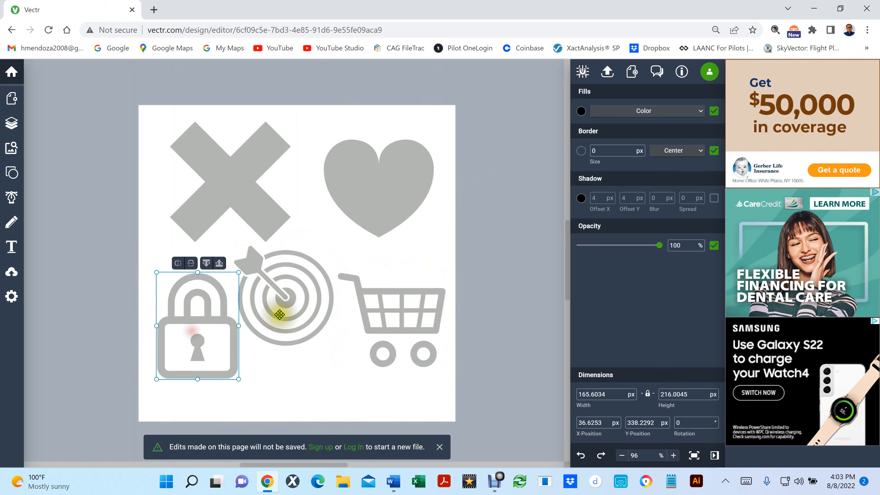
{"action": "left_click_drag", "start_coordinate": [279, 315], "coordinate": [290, 331]}
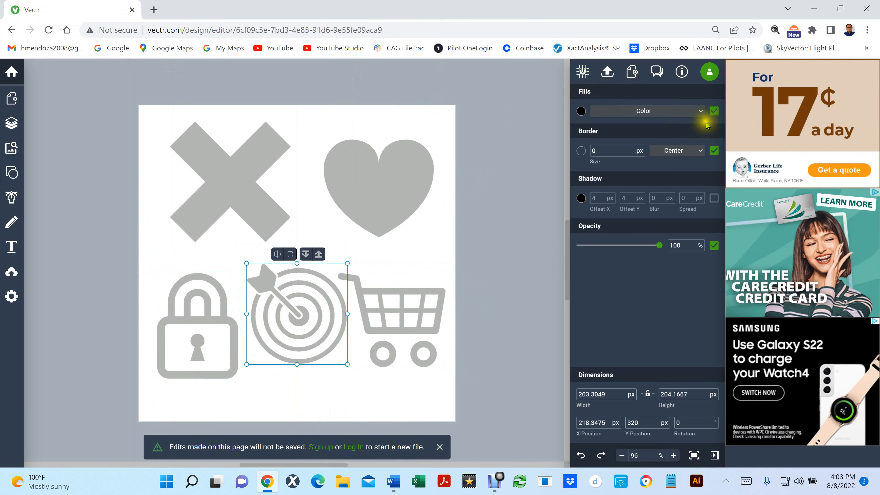
Try the purple fill (RGB 108, 59, 244) on the target icon, and fill the heart with it
{"action": "left_click", "coordinate": [581, 111]}
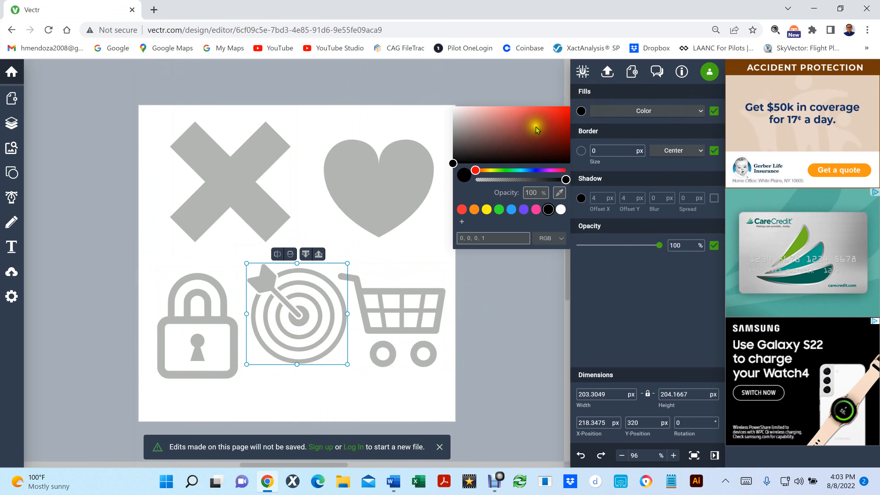
{"action": "left_click", "coordinate": [523, 210]}
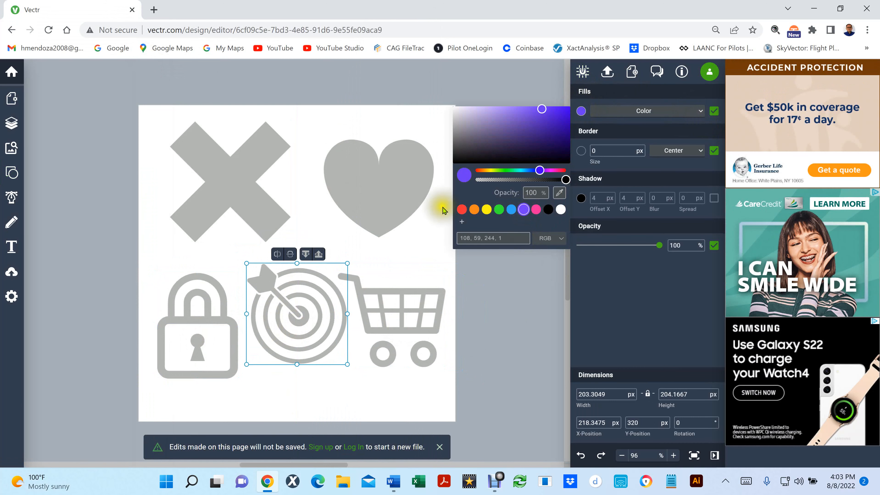
{"action": "left_click", "coordinate": [397, 199]}
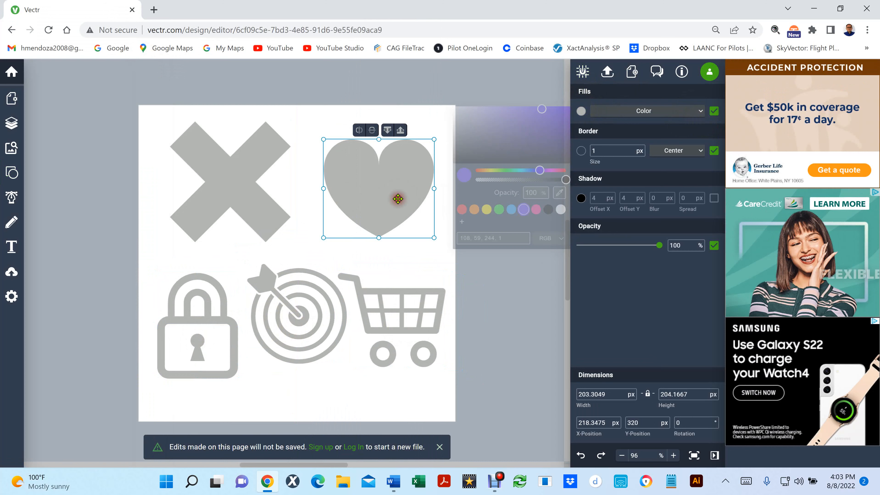
{"action": "left_click", "coordinate": [581, 111]}
{"action": "left_click", "coordinate": [524, 210]}
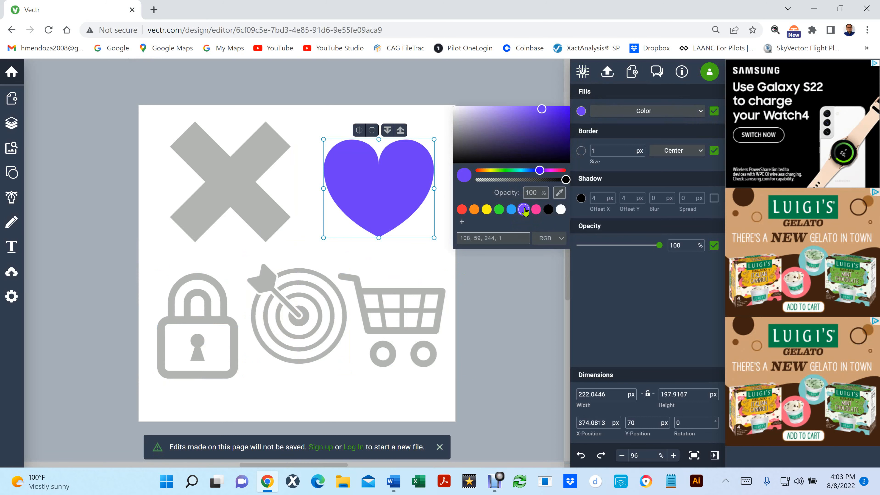
Fill the X shape with pink (RGB 244, 39, 157)
{"action": "left_click", "coordinate": [219, 180]}
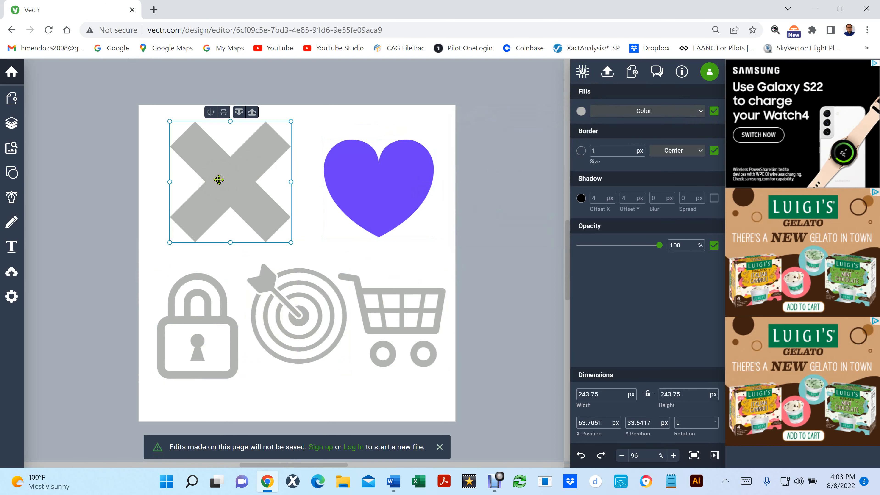
{"action": "left_click", "coordinate": [581, 112]}
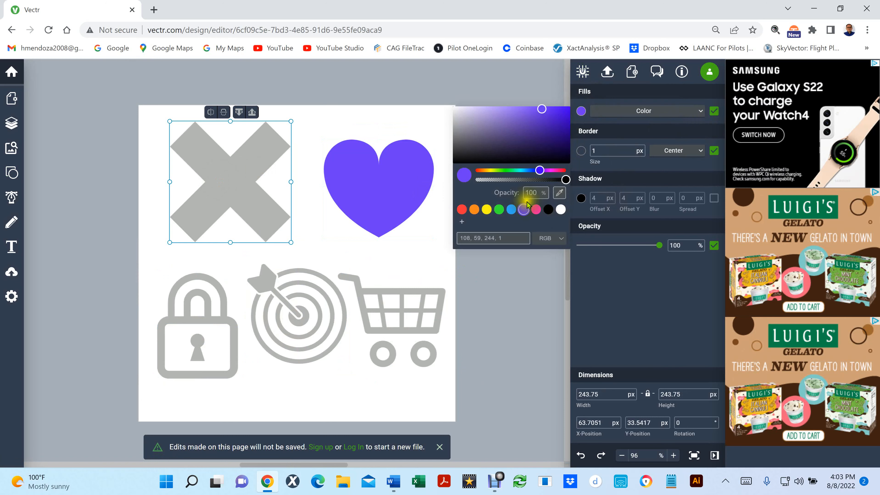
{"action": "left_click", "coordinate": [536, 210]}
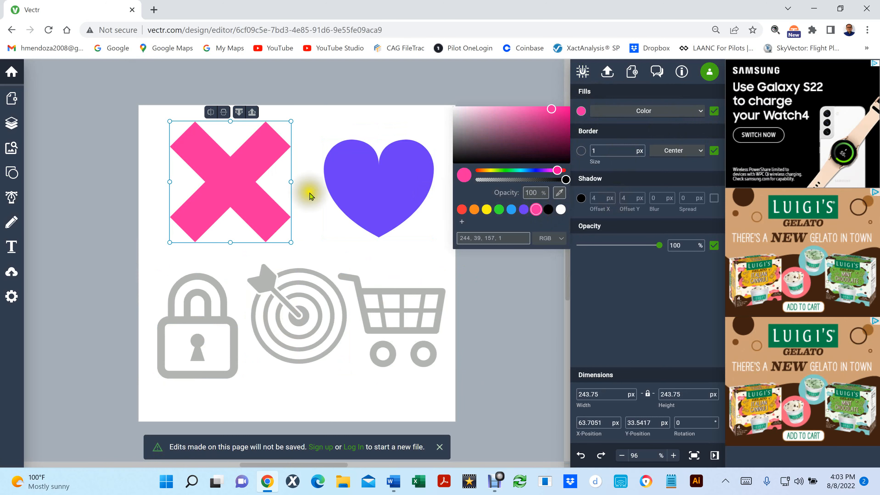
Enlarge the X to about 336 px square and the heart to about 294 by 262 px so that they overlap
{"action": "mouse_move", "coordinate": [235, 179]}
{"action": "left_mouse_down"}
{"action": "mouse_move", "coordinate": [307, 177]}
{"action": "mouse_move", "coordinate": [231, 178]}
{"action": "left_mouse_up"}
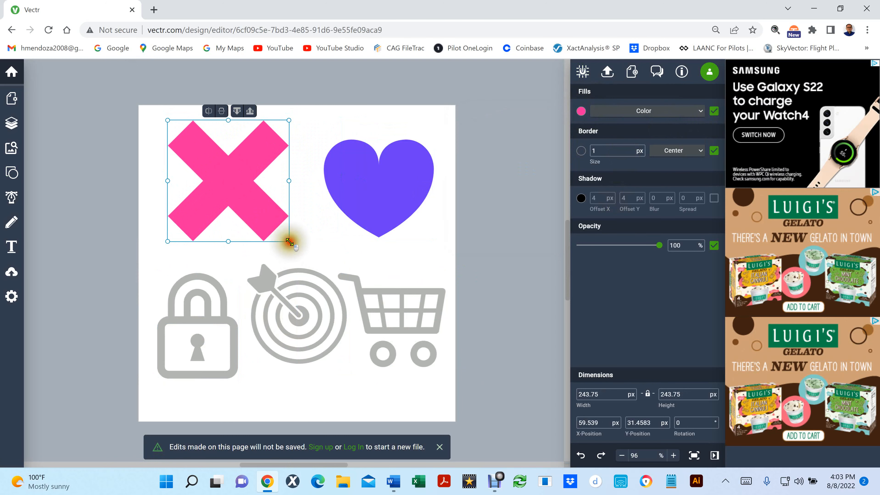
{"action": "left_click_drag", "start_coordinate": [290, 241], "coordinate": [329, 296]}
{"action": "left_click", "coordinate": [393, 222]}
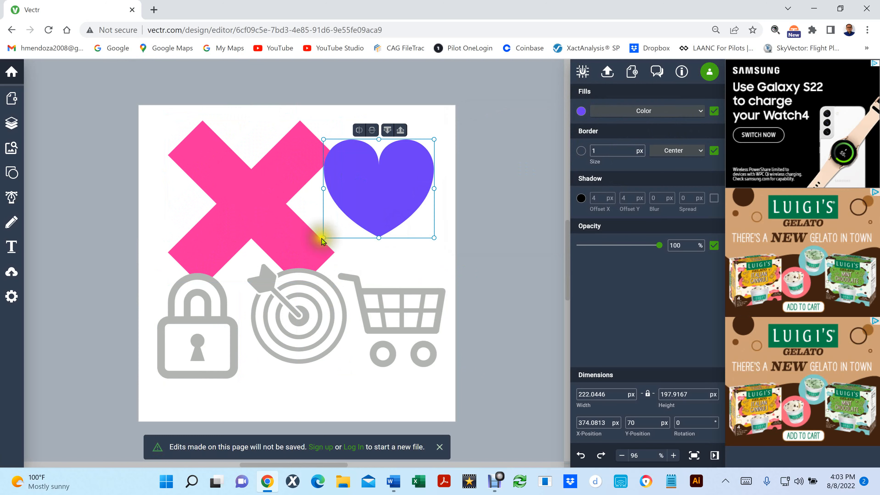
{"action": "left_click_drag", "start_coordinate": [322, 238], "coordinate": [280, 261]}
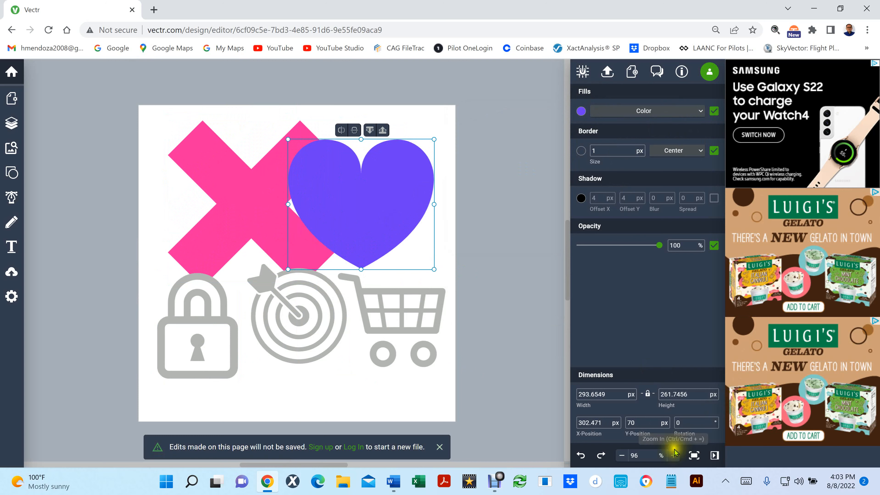
Set the heart's opacity to 50%
{"action": "left_click_drag", "start_coordinate": [659, 245], "coordinate": [621, 247]}
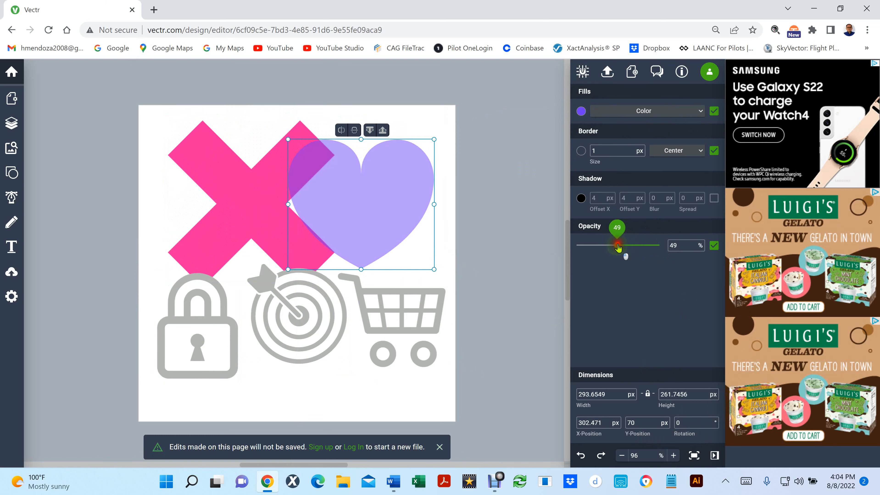
{"action": "left_click_drag", "start_coordinate": [618, 246], "coordinate": [618, 247]}
{"action": "double_click", "coordinate": [682, 246]}
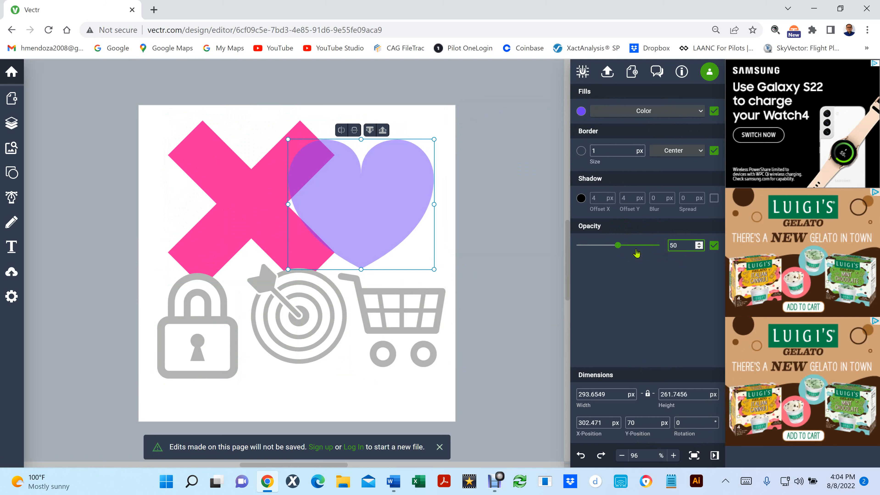
{"action": "left_click", "coordinate": [474, 188]}
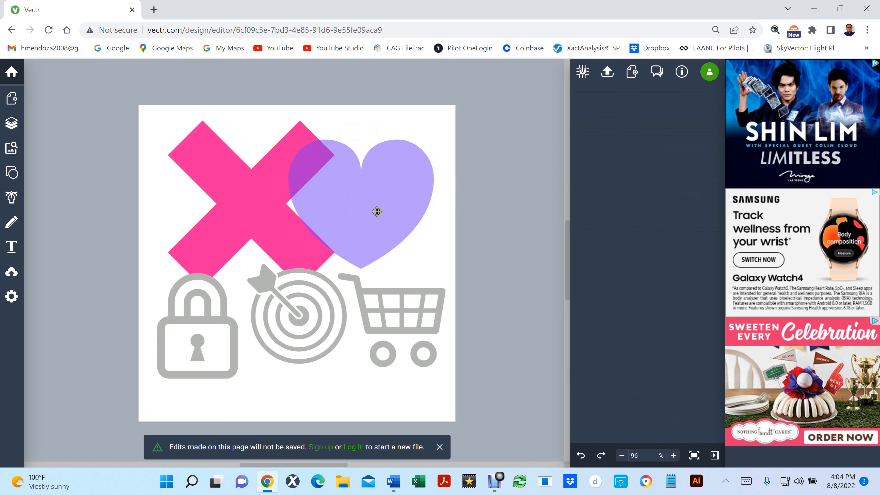
Move the padlock over the heart's lower right, the target to the page's lower left corner, and the cart beside the target
{"action": "left_click", "coordinate": [254, 209]}
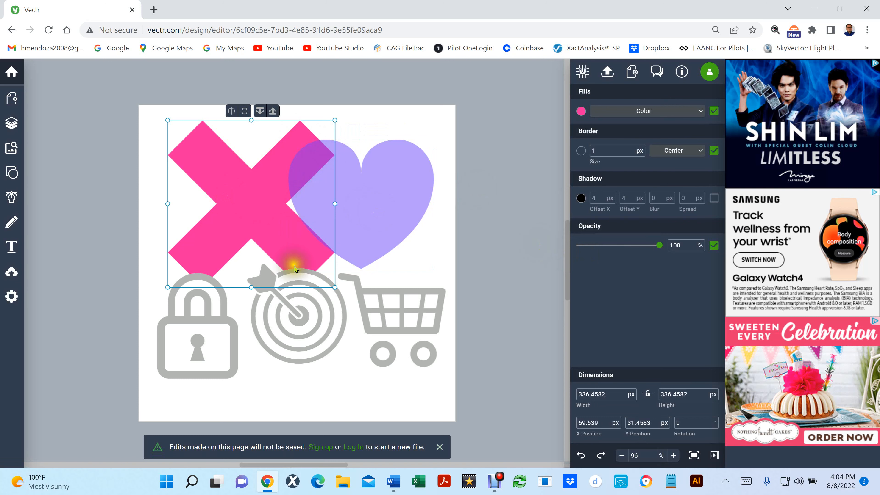
{"action": "left_click", "coordinate": [170, 328]}
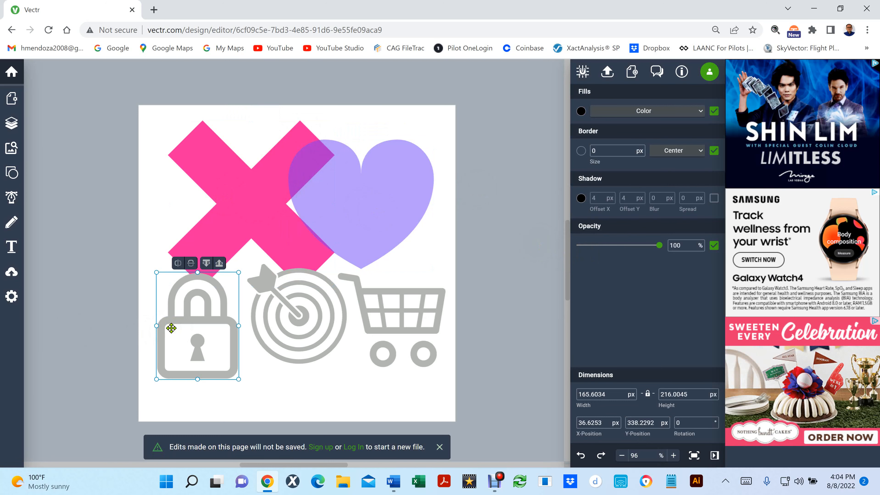
{"action": "left_click_drag", "start_coordinate": [299, 316], "coordinate": [303, 346]}
{"action": "left_click_drag", "start_coordinate": [409, 312], "coordinate": [412, 313]}
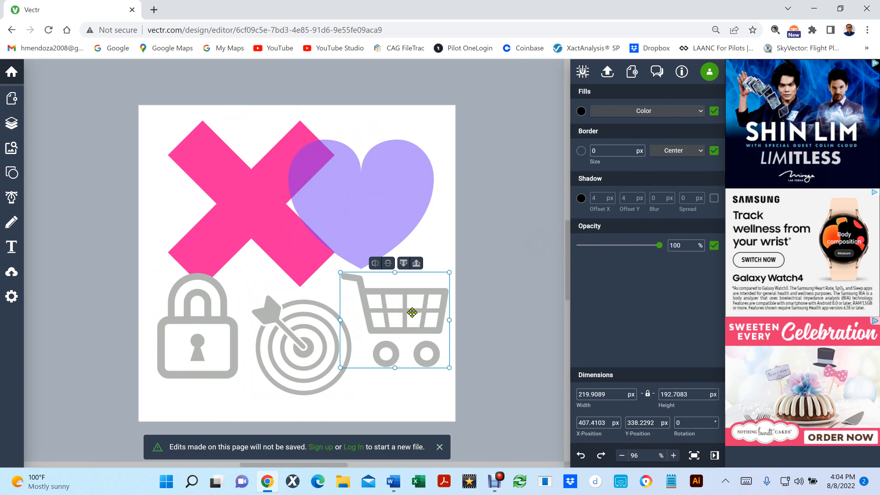
{"action": "left_click", "coordinate": [196, 340]}
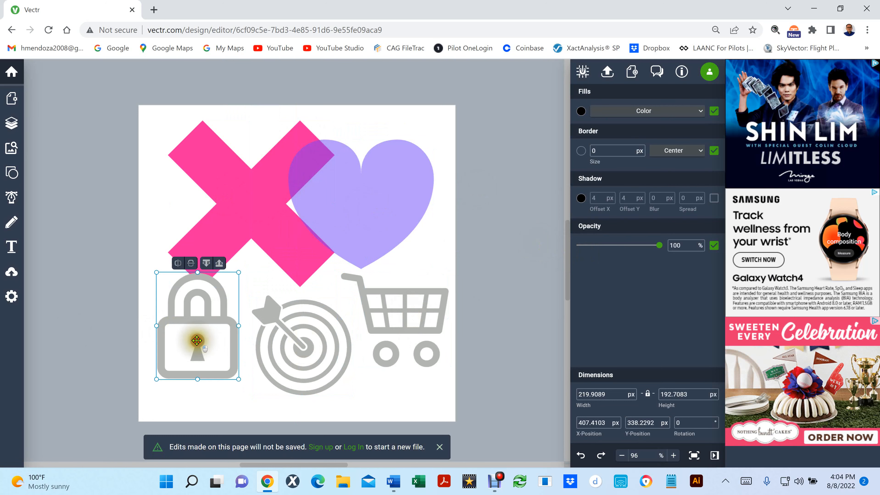
{"action": "left_click_drag", "start_coordinate": [197, 341], "coordinate": [413, 235]}
{"action": "left_click_drag", "start_coordinate": [303, 343], "coordinate": [207, 354]}
{"action": "left_click_drag", "start_coordinate": [406, 318], "coordinate": [324, 370]}
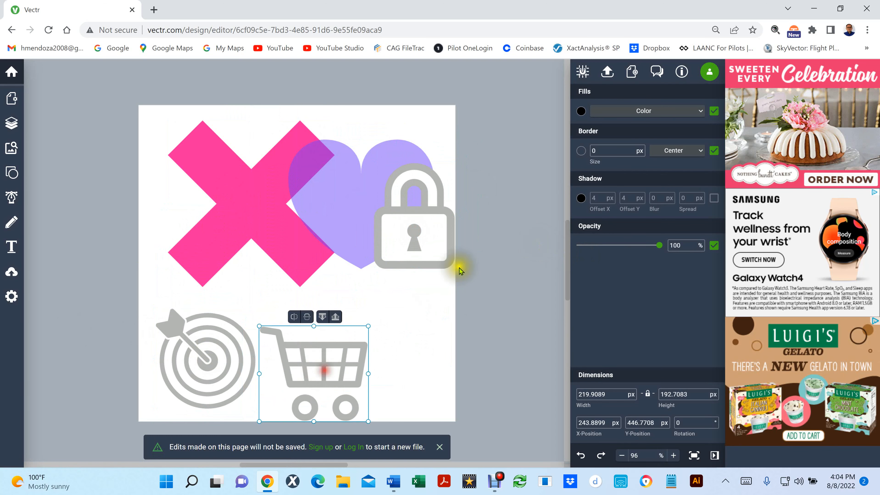
Move the padlock down over the heart's lower right edge and try to fill it with green (RGB 53, 237, 53)
{"action": "left_click_drag", "start_coordinate": [412, 231], "coordinate": [409, 266]}
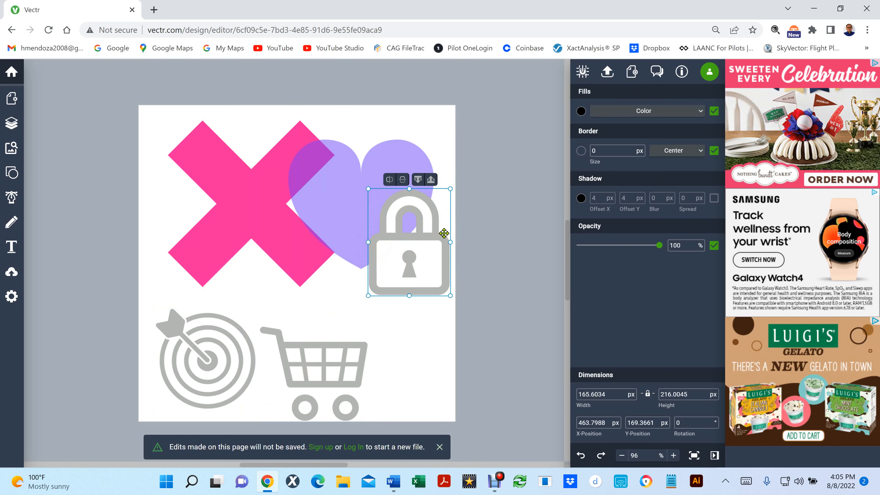
{"action": "left_click", "coordinate": [582, 111]}
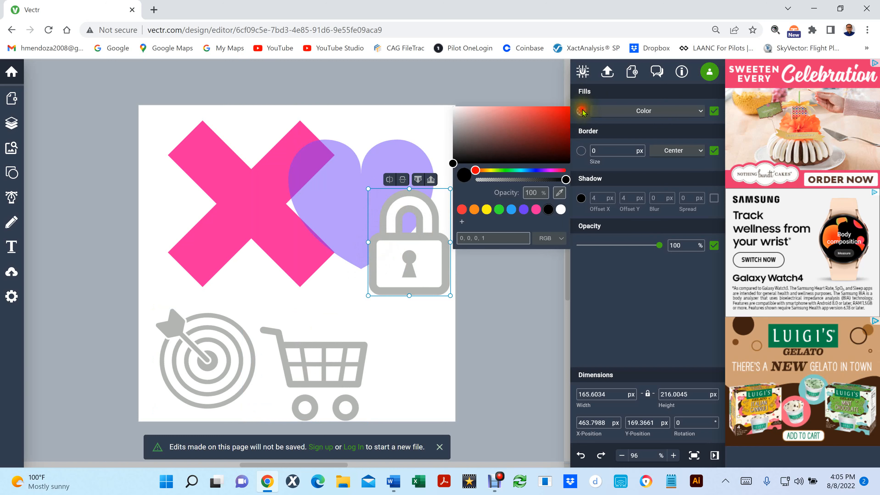
{"action": "left_click", "coordinate": [499, 211]}
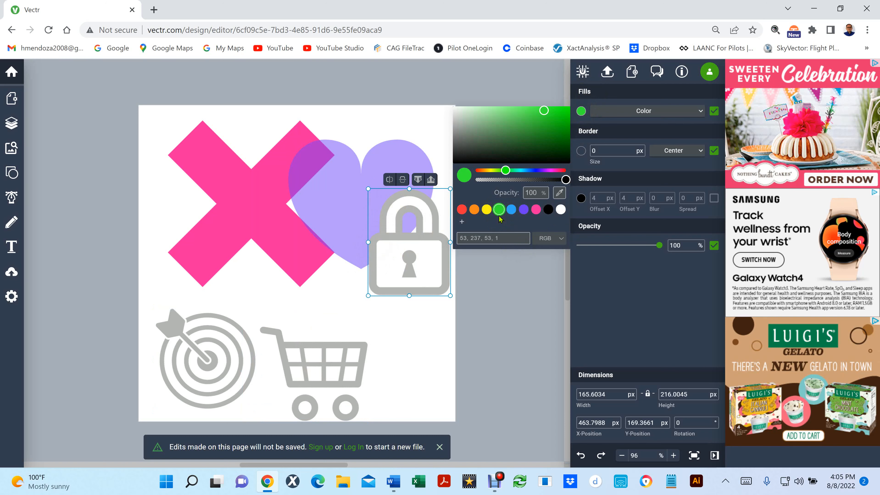
{"action": "left_click", "coordinate": [397, 270]}
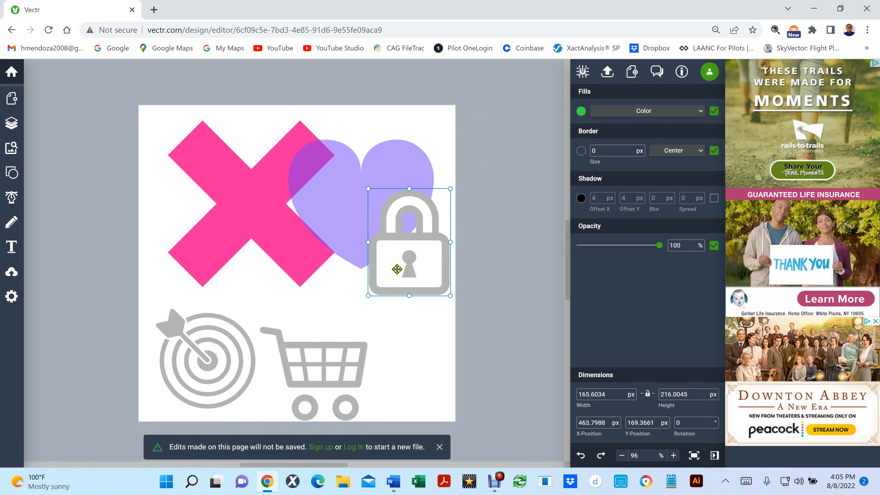
Ungroup the padlock and fill all its parts with blue (#31A8F7)
{"action": "left_click", "coordinate": [397, 269]}
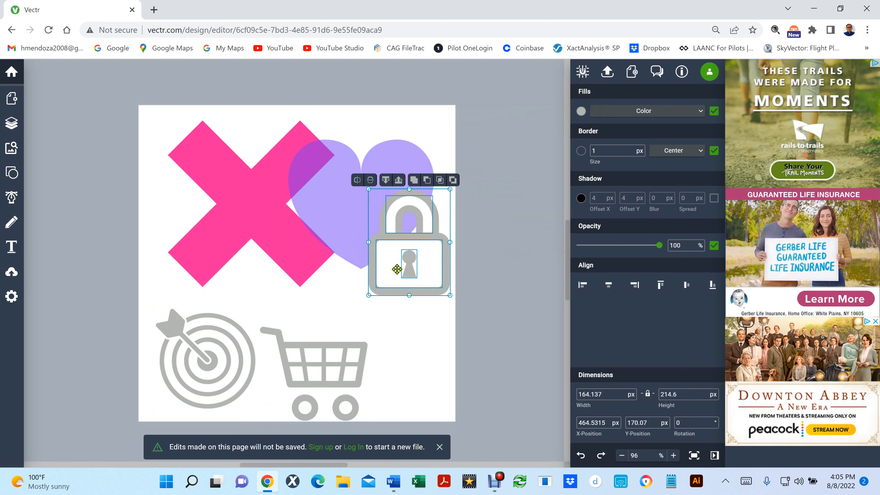
{"action": "scroll", "coordinate": [399, 267], "scroll_direction": "up", "scroll_amount": 8}
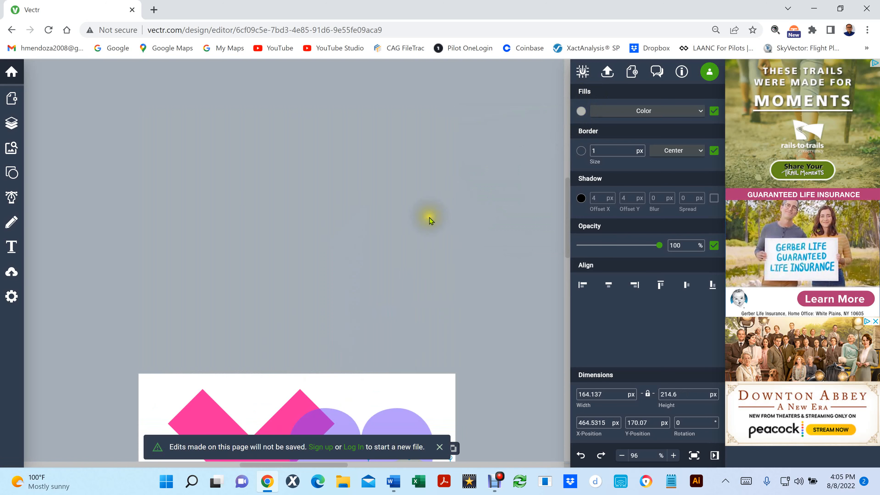
{"action": "key", "text": "ctrl+0"}
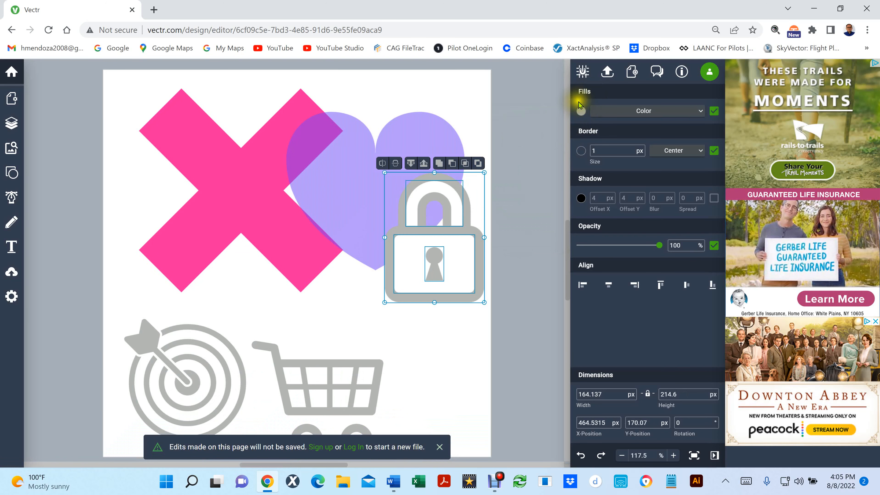
{"action": "left_click", "coordinate": [581, 111]}
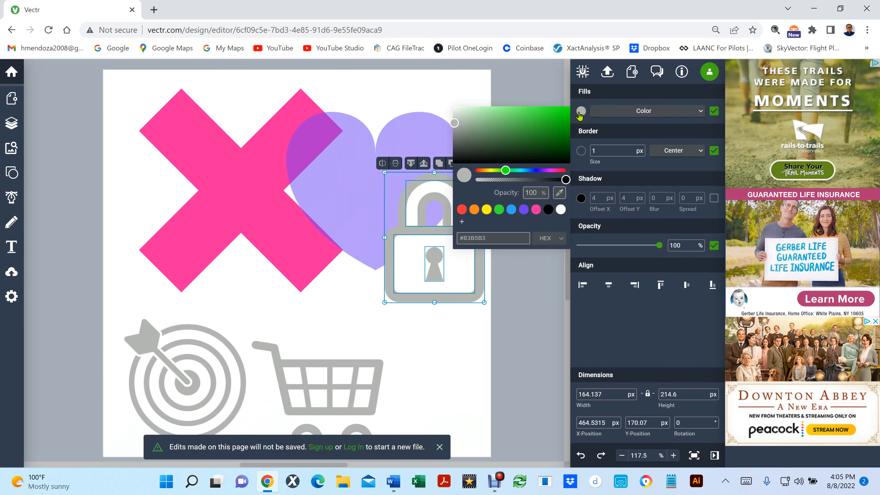
{"action": "left_click", "coordinate": [512, 210]}
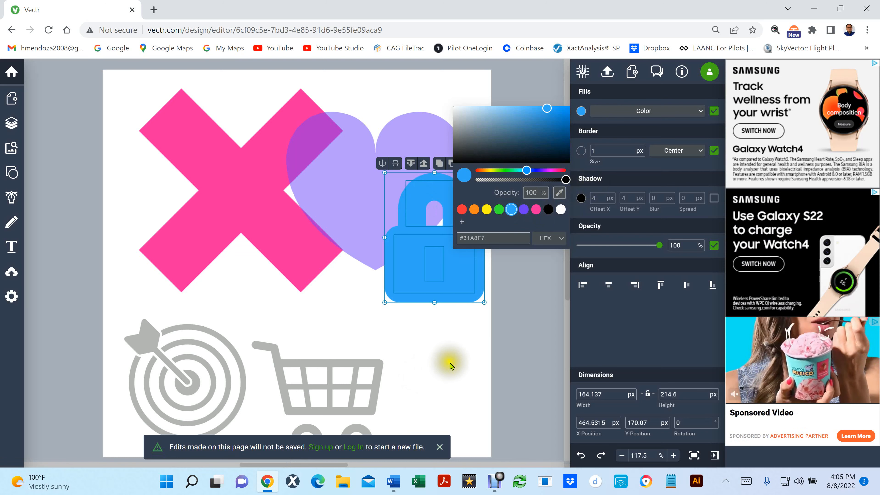
Combine the blue padlock parts with Exclude, and check the cut-outs by moving the padlock up over the heart and back
{"action": "left_click", "coordinate": [467, 338]}
{"action": "left_click_drag", "start_coordinate": [483, 334], "coordinate": [386, 180]}
{"action": "left_click", "coordinate": [416, 145], "text": "shift"}
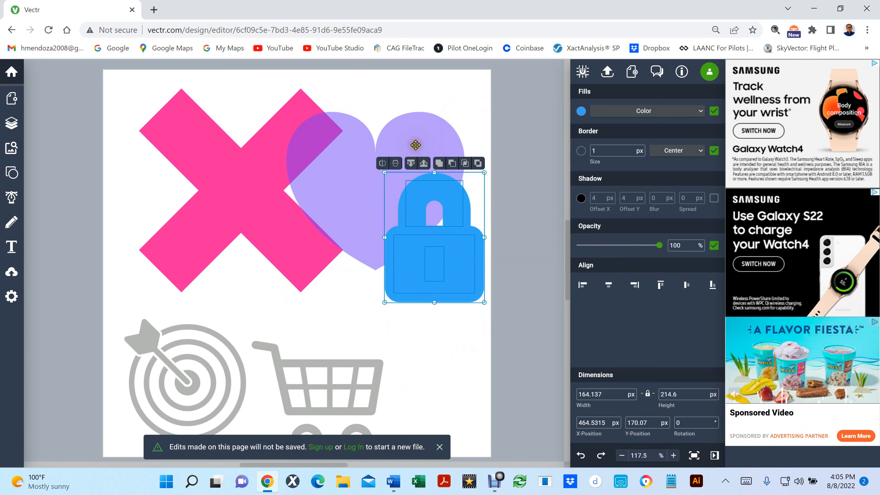
{"action": "left_click", "coordinate": [478, 164]}
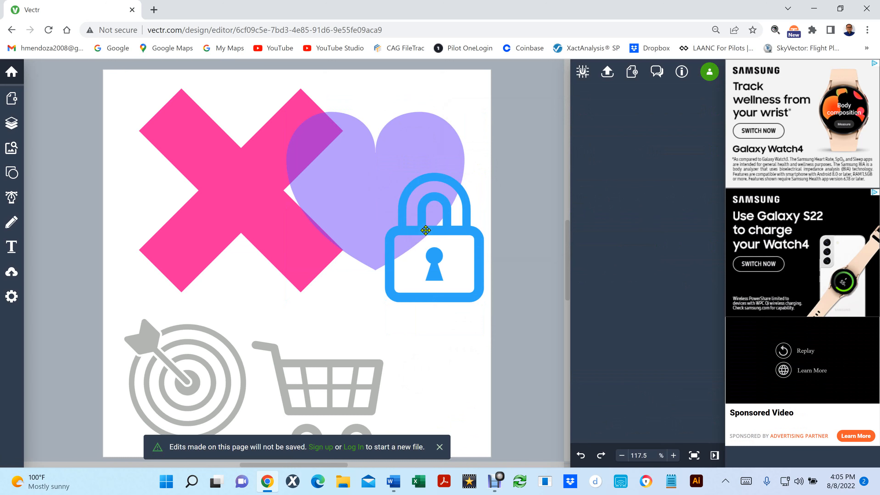
{"action": "left_click_drag", "start_coordinate": [425, 230], "coordinate": [418, 192]}
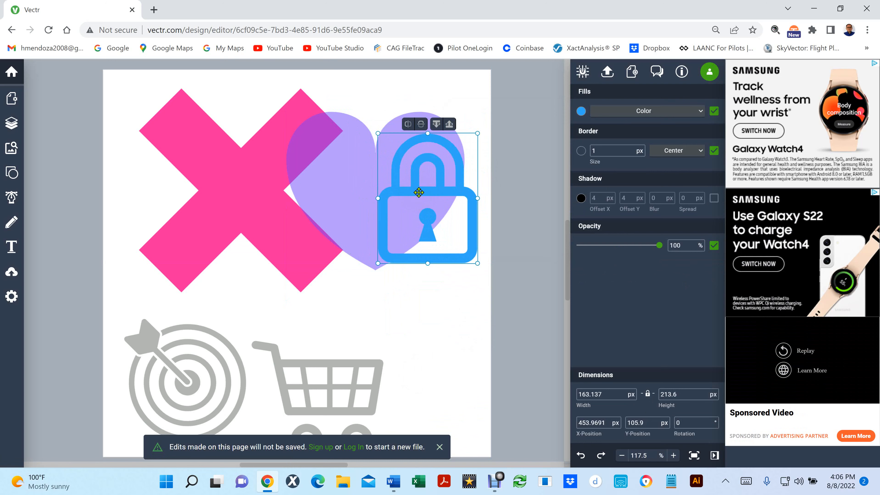
{"action": "left_click_drag", "start_coordinate": [419, 192], "coordinate": [423, 229]}
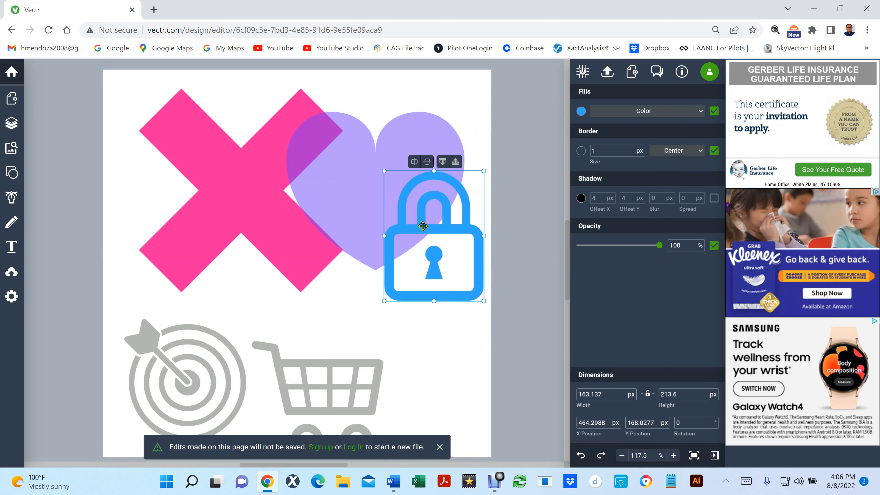
Move the cart to the page's lower right and the target onto the X's lower right arm, at about 166, 196 px
{"action": "left_click_drag", "start_coordinate": [324, 389], "coordinate": [407, 370]}
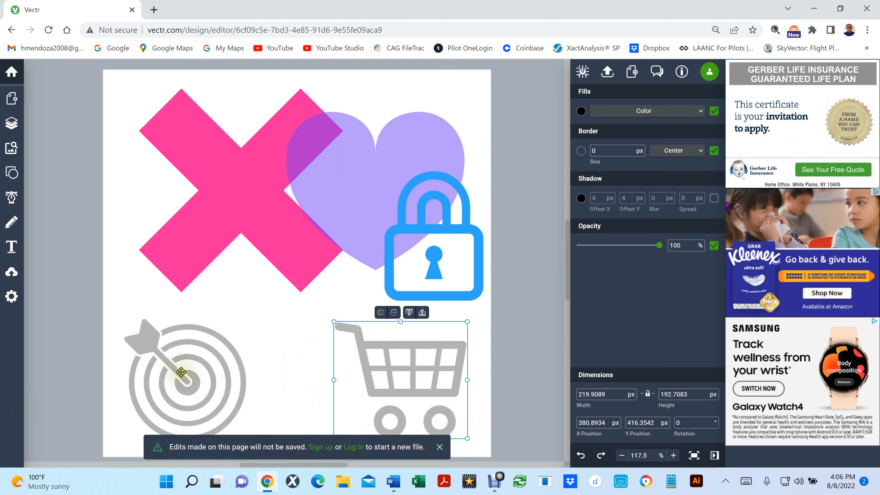
{"action": "left_click_drag", "start_coordinate": [181, 372], "coordinate": [311, 186]}
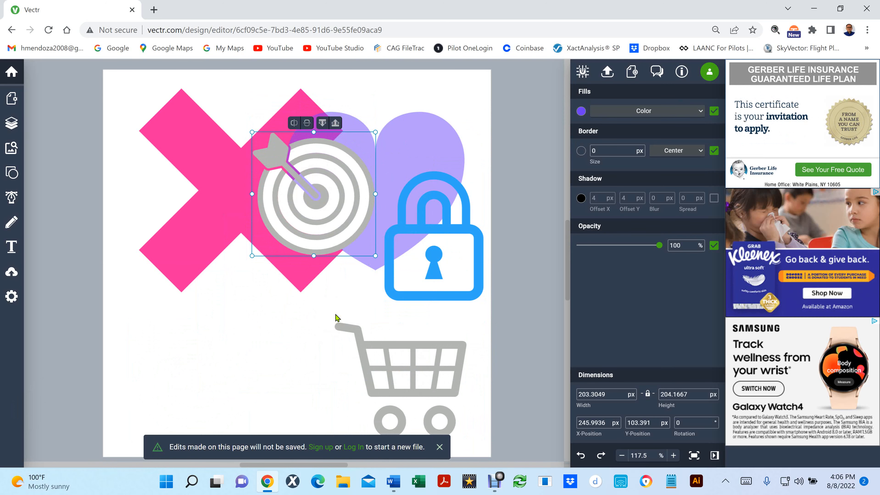
{"action": "left_click", "coordinate": [300, 176]}
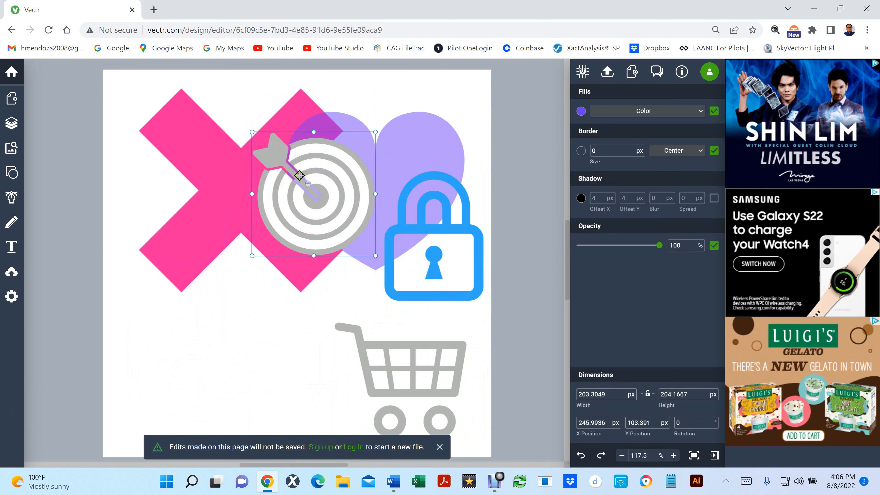
{"action": "scroll", "coordinate": [299, 175], "scroll_direction": "up", "scroll_amount": 5}
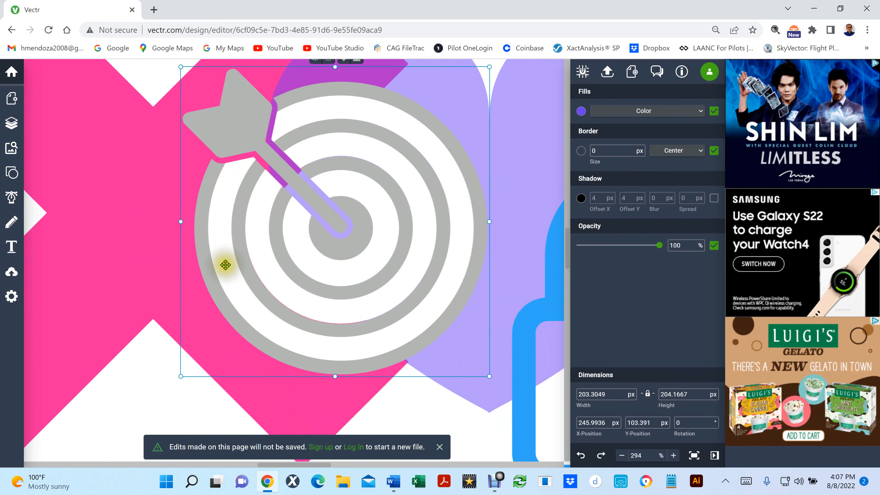
{"action": "left_click", "coordinate": [117, 219]}
{"action": "scroll", "coordinate": [117, 219], "scroll_direction": "down", "scroll_amount": 5}
{"action": "left_click", "coordinate": [271, 220]}
{"action": "left_click_drag", "start_coordinate": [271, 219], "coordinate": [185, 298]}
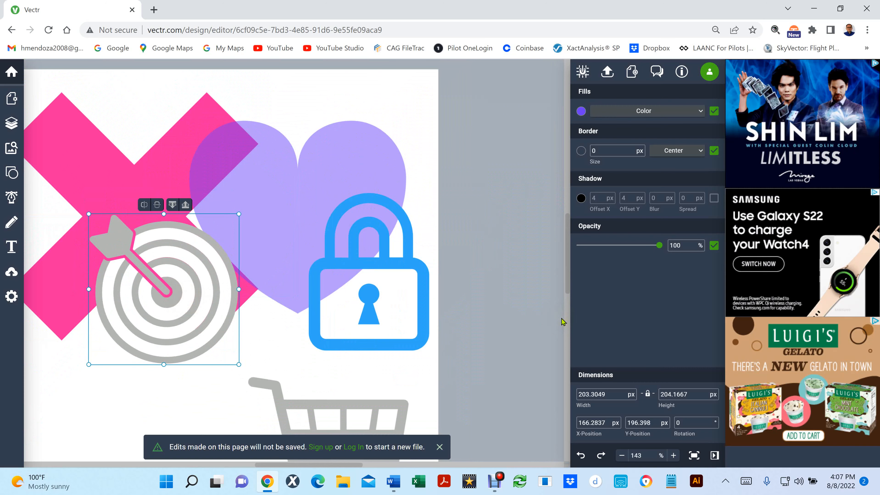
Ungroup the target and fill all its parts with yellow (#FFF312)
{"action": "key", "text": "ctrl+shift+g"}
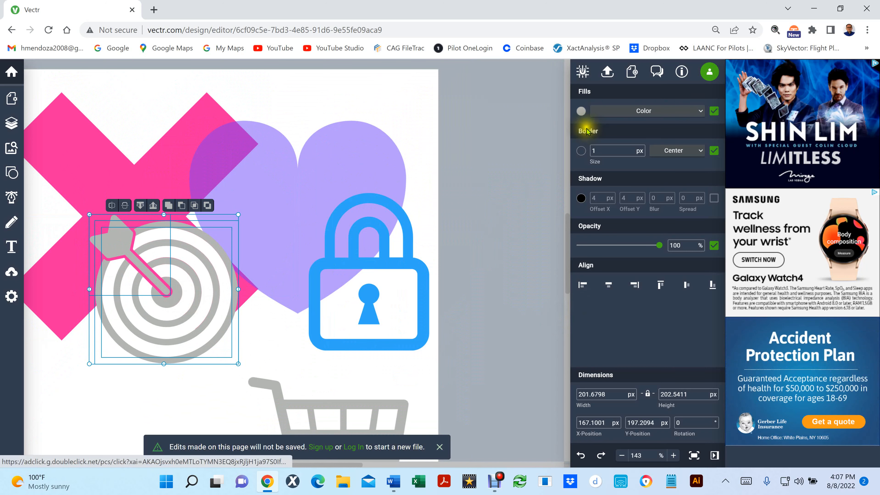
{"action": "left_click", "coordinate": [581, 111]}
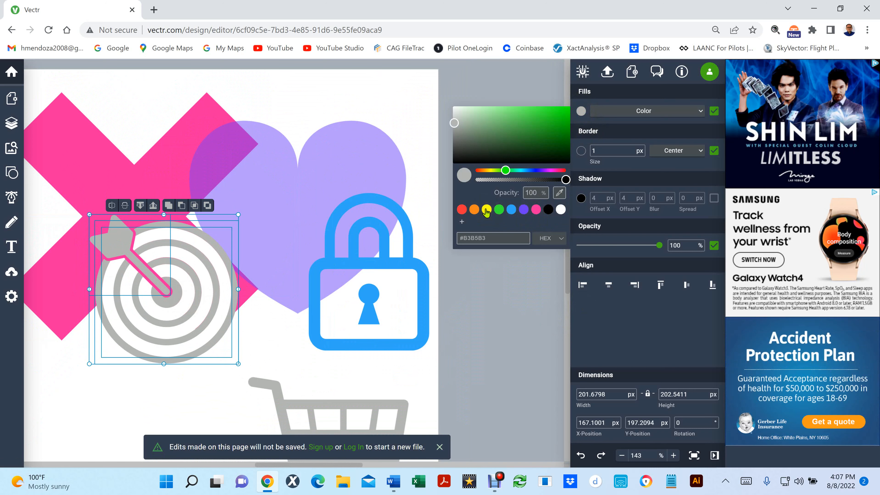
{"action": "left_click", "coordinate": [487, 210]}
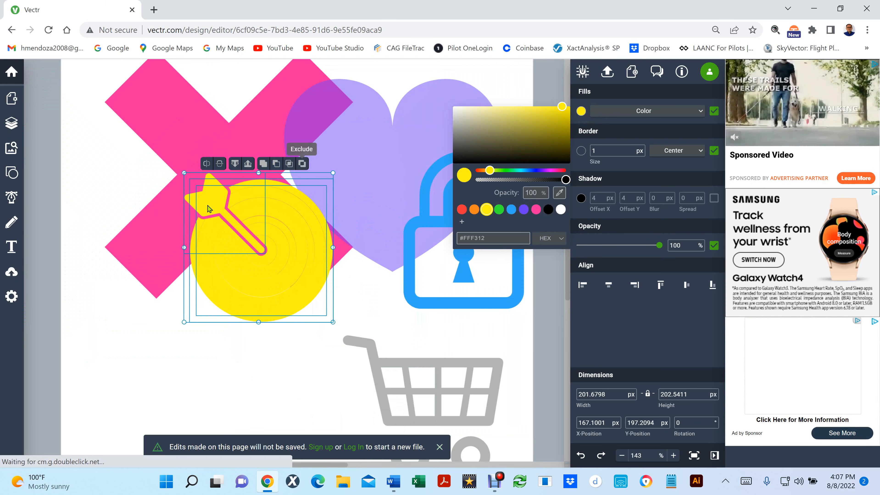
Try to combine all the yellow target parts, including the arrow, with Exclude, and undo it
{"action": "left_click", "coordinate": [302, 164]}
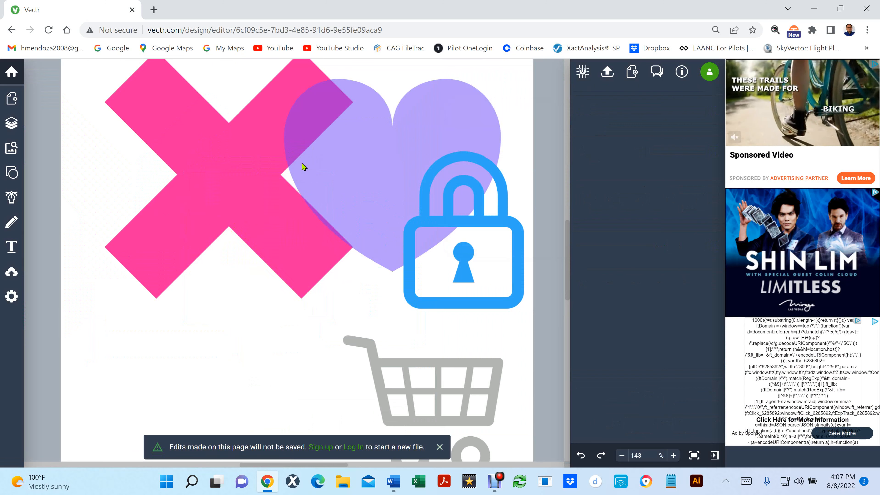
{"action": "key", "text": "ctrl+z"}
Select only the target's circular shapes, leaving out the arrow and the X, and try Exclude on them
{"action": "left_click", "coordinate": [307, 353]}
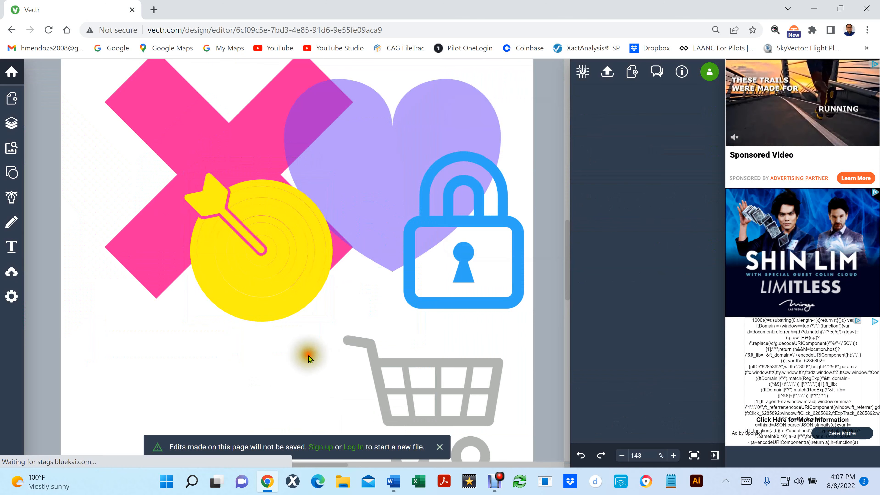
{"action": "left_click_drag", "start_coordinate": [316, 363], "coordinate": [293, 288]}
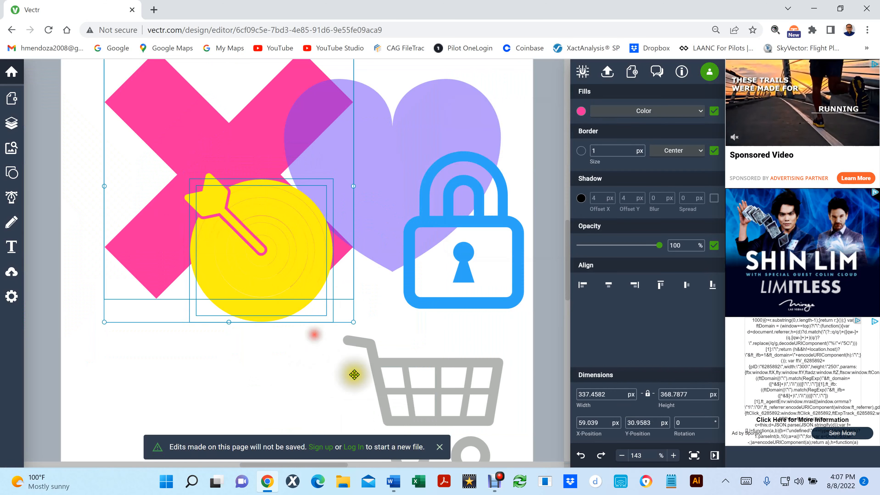
{"action": "left_click", "coordinate": [308, 393]}
{"action": "left_click_drag", "start_coordinate": [324, 350], "coordinate": [295, 304]}
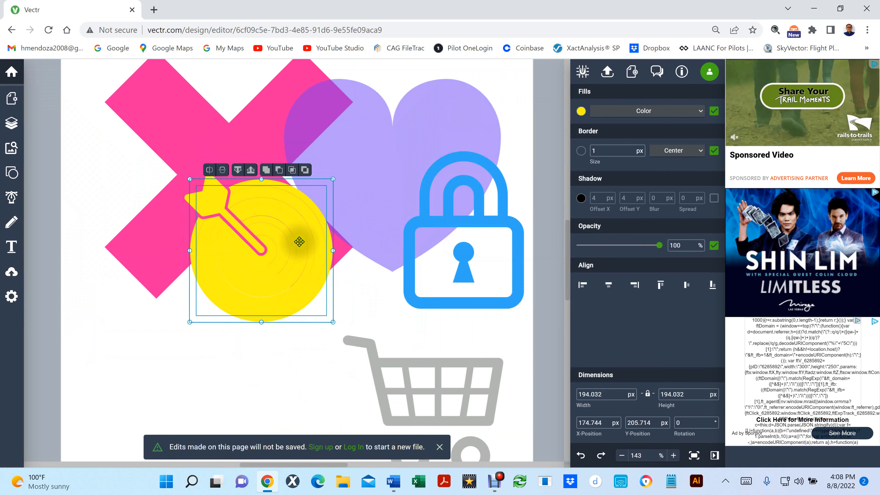
{"action": "left_click", "coordinate": [305, 170]}
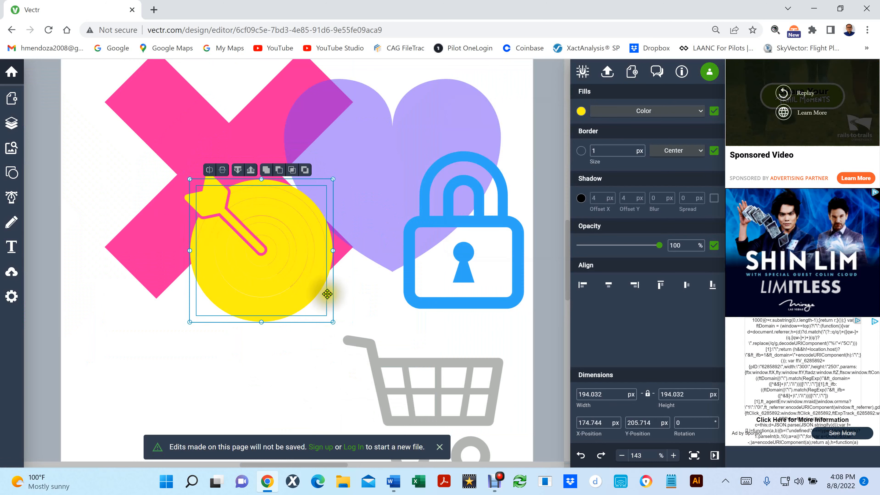
Reselect the target's circular shapes without the X, try Intersect on them, and undo it
{"action": "left_click_drag", "start_coordinate": [320, 349], "coordinate": [284, 296]}
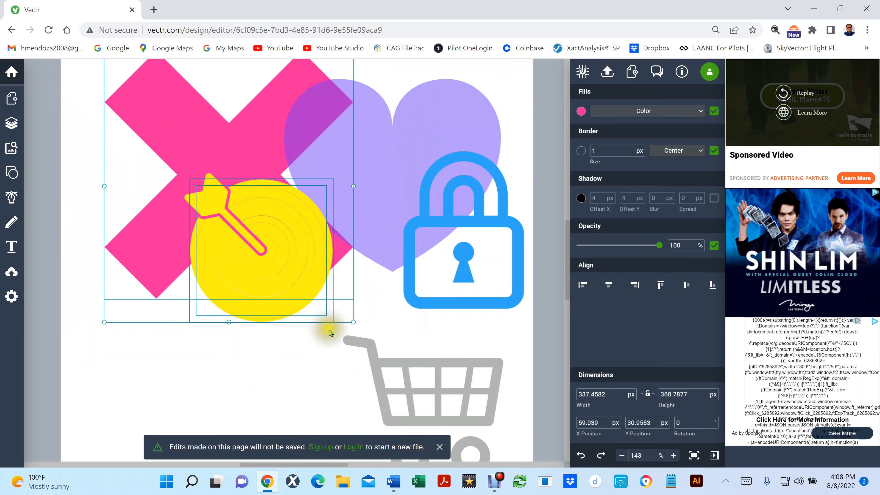
{"action": "left_click", "coordinate": [320, 331]}
{"action": "left_click_drag", "start_coordinate": [343, 303], "coordinate": [310, 290]}
{"action": "left_click", "coordinate": [315, 360]}
{"action": "left_click_drag", "start_coordinate": [318, 333], "coordinate": [304, 317]}
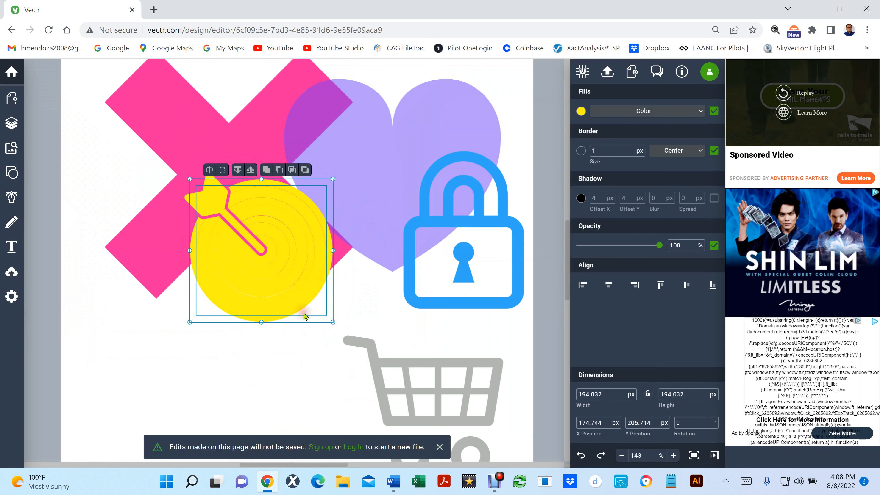
{"action": "left_click", "coordinate": [293, 173]}
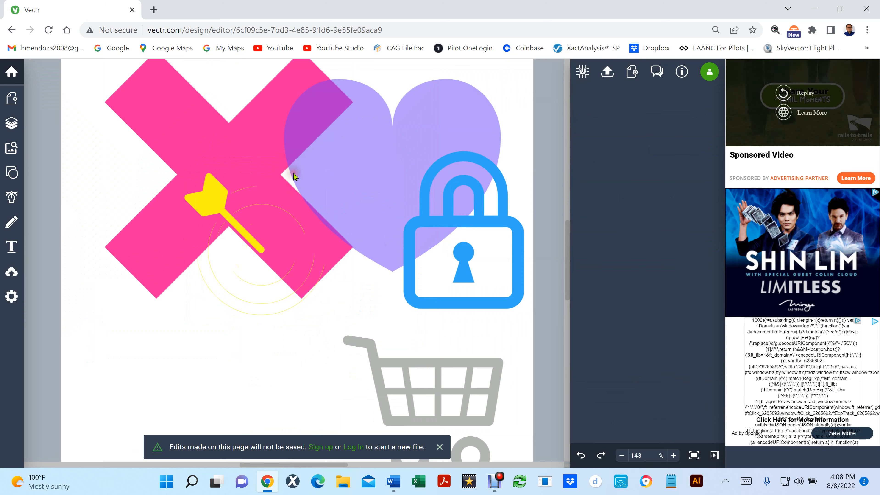
{"action": "key", "text": "ctrl+z"}
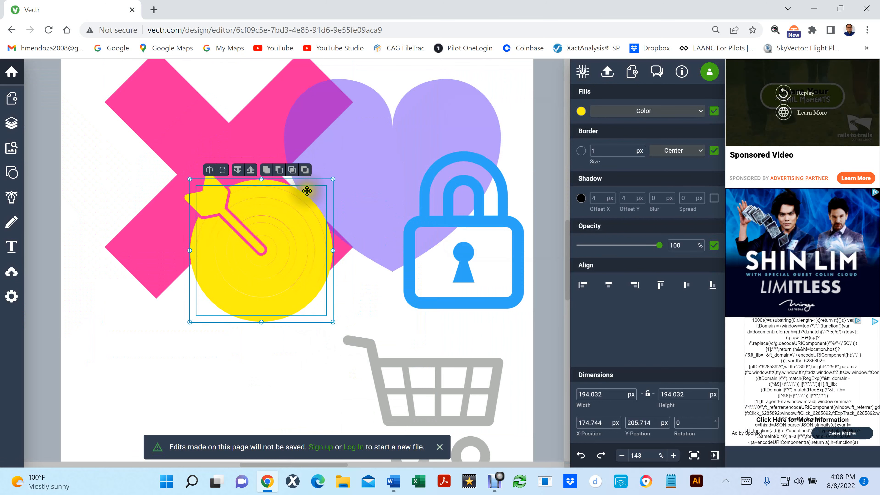
Cut the gaps out of the target's rings with Subtract, test the result by moving the rings aside, and undo that move
{"action": "left_click", "coordinate": [279, 170]}
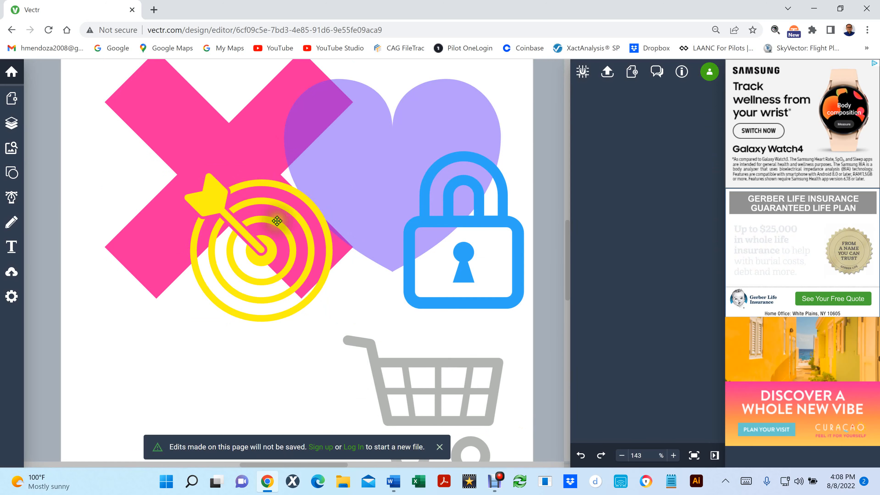
{"action": "left_click_drag", "start_coordinate": [272, 210], "coordinate": [611, 301]}
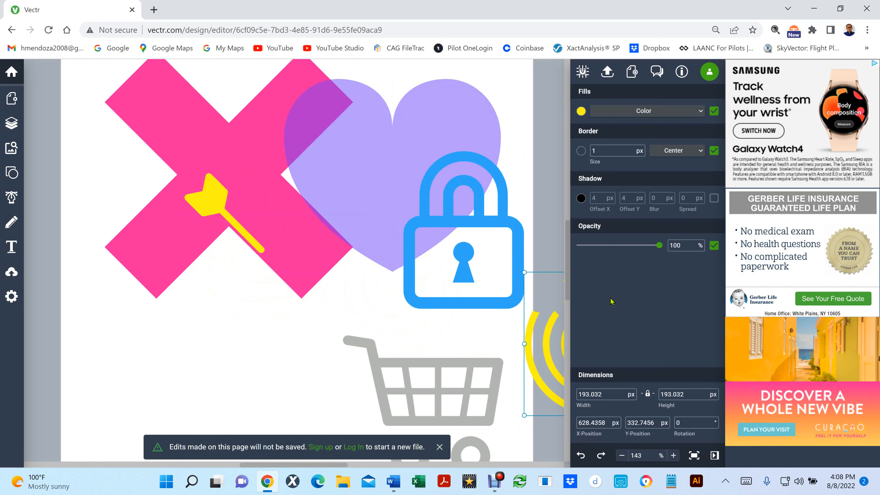
{"action": "key", "text": "ctrl+z"}
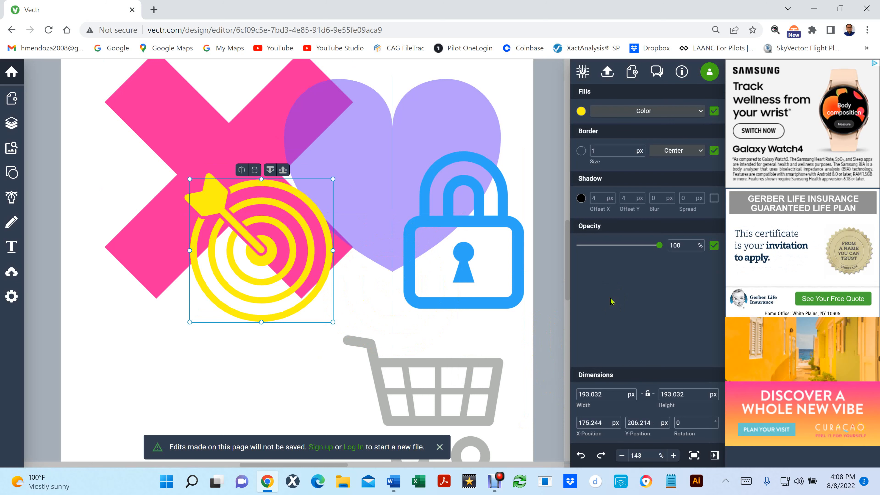
Group the yellow arrow with the target's rings
{"action": "left_click", "coordinate": [204, 197], "text": "shift"}
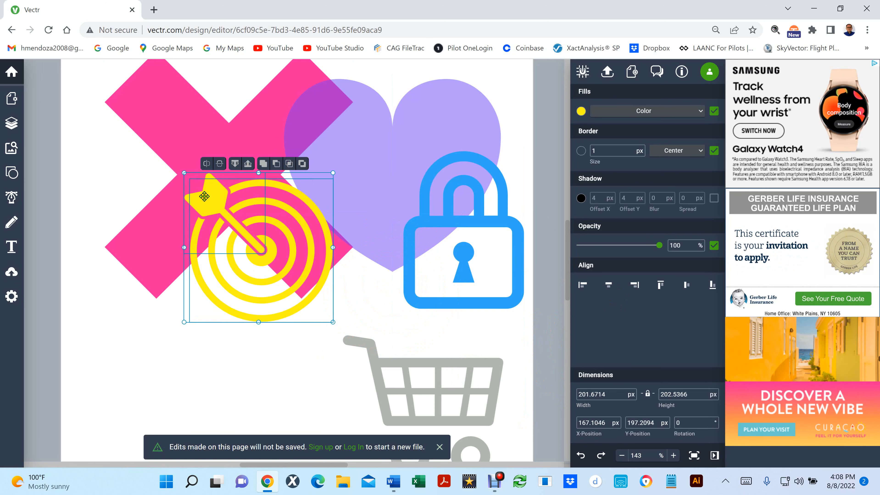
{"action": "key", "text": "ctrl+g"}
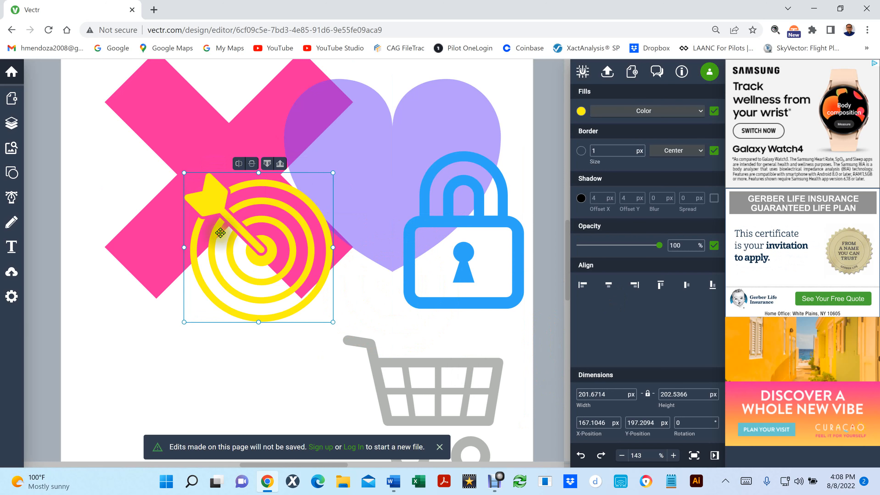
Place the grouped target over the heart and padlock, set its opacity to 50%, and move it onto the pink X's lower part
{"action": "left_click_drag", "start_coordinate": [204, 197], "coordinate": [346, 211]}
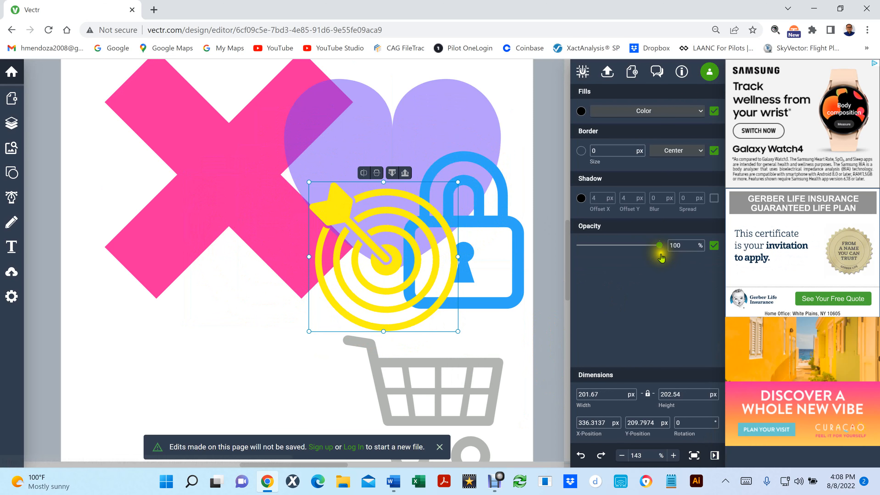
{"action": "left_click_drag", "start_coordinate": [690, 246], "coordinate": [626, 244]}
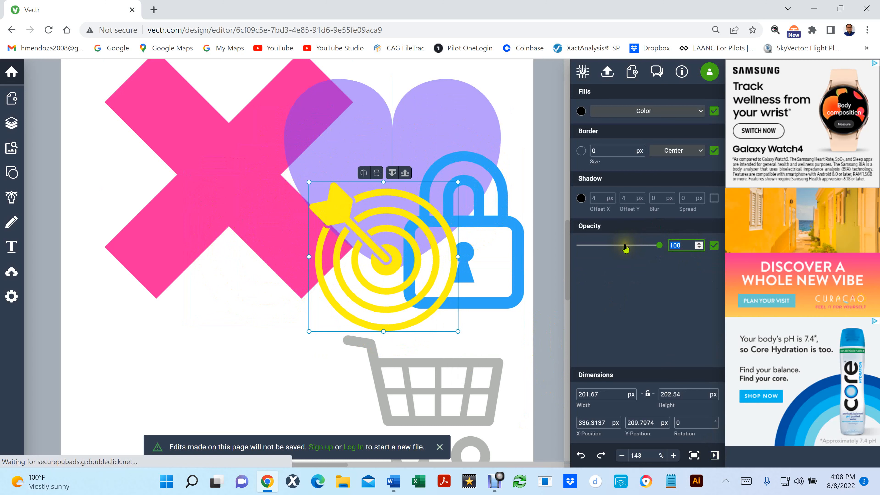
{"action": "left_click", "coordinate": [625, 246]}
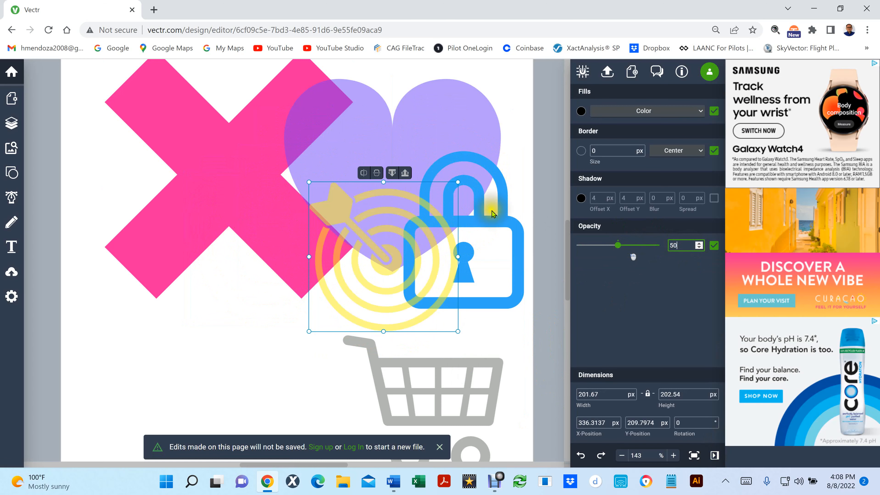
{"action": "left_click_drag", "start_coordinate": [354, 230], "coordinate": [226, 248]}
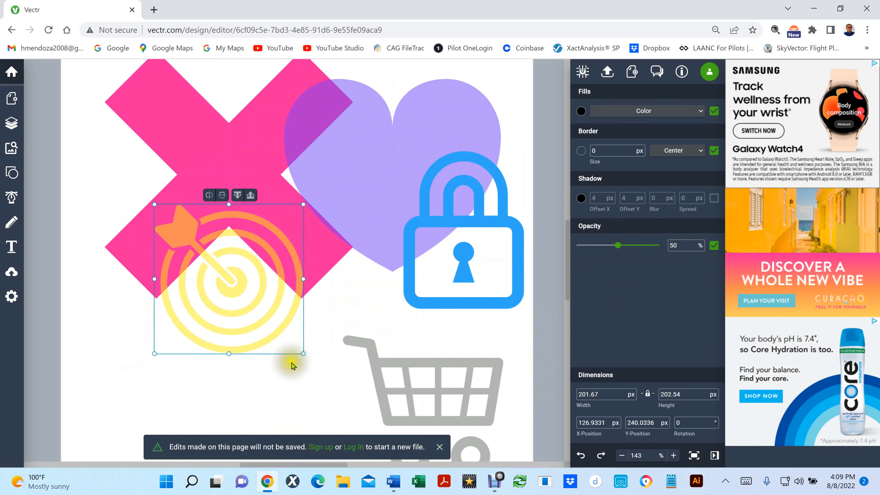
Enlarge the target to about 306 by 308 px and position it over the left part of the pink X
{"action": "left_click_drag", "start_coordinate": [300, 349], "coordinate": [400, 416]}
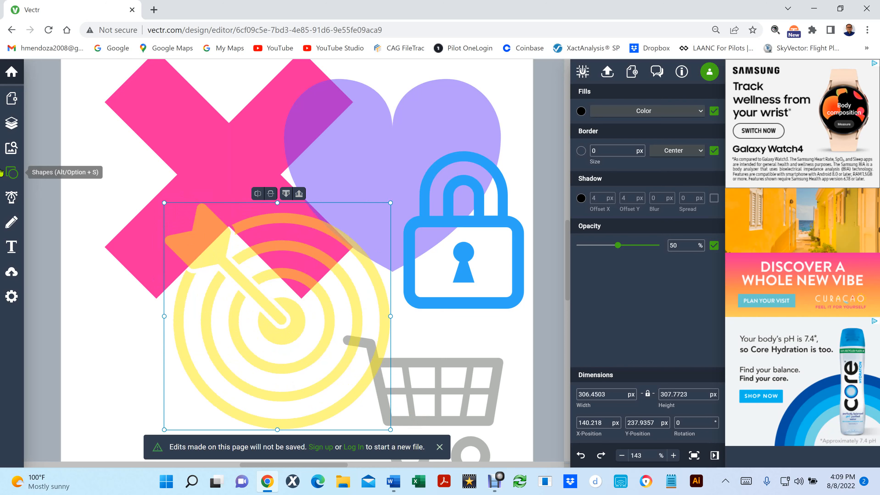
{"action": "left_click", "coordinate": [347, 304]}
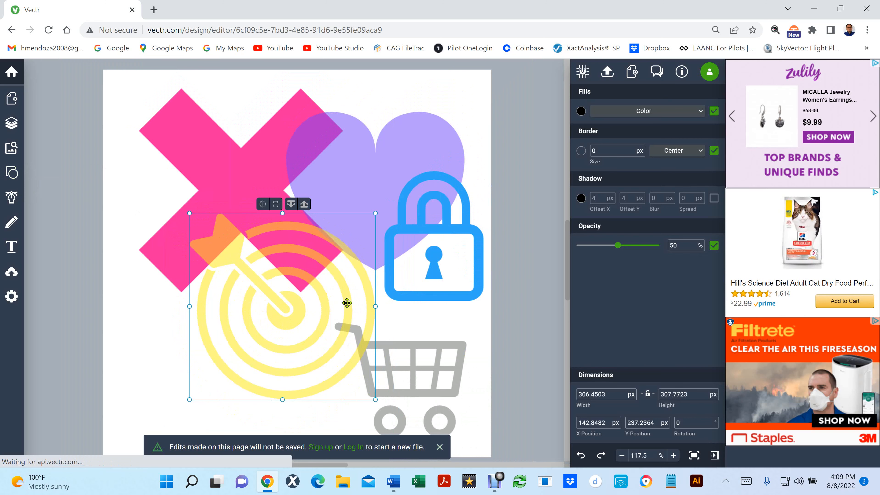
{"action": "left_click_drag", "start_coordinate": [334, 295], "coordinate": [217, 178]}
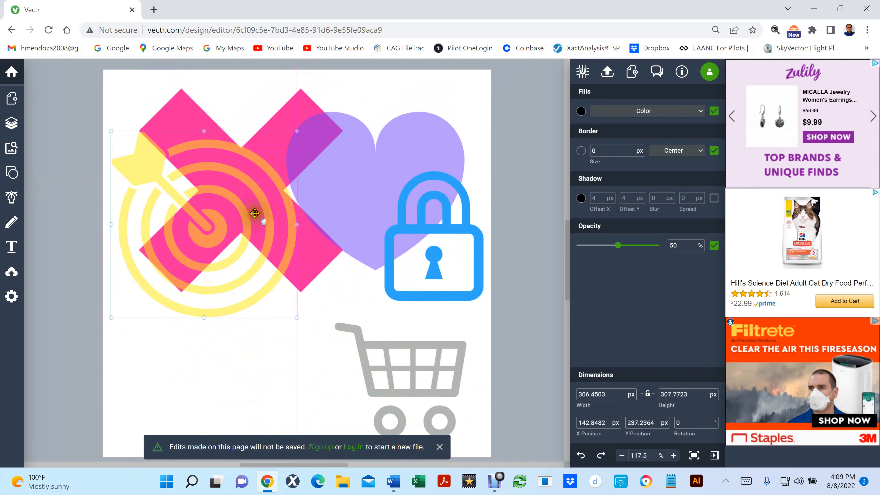
Move the shopping cart up and to the left, and try to fill the grouped icon with orange
{"action": "left_click", "coordinate": [411, 389]}
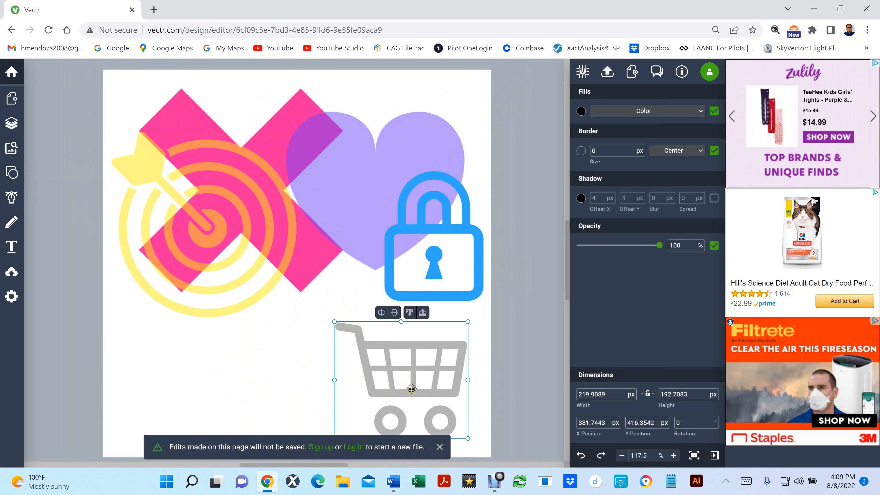
{"action": "left_click_drag", "start_coordinate": [420, 388], "coordinate": [390, 366]}
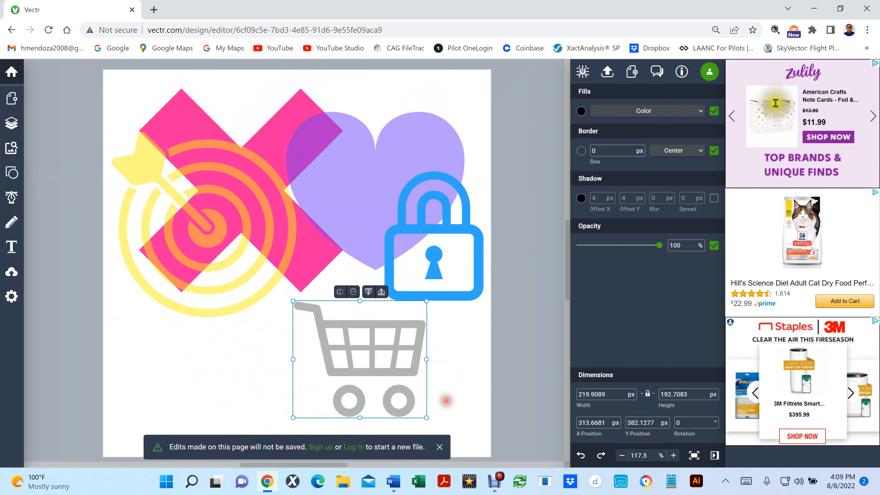
{"action": "left_click", "coordinate": [580, 110]}
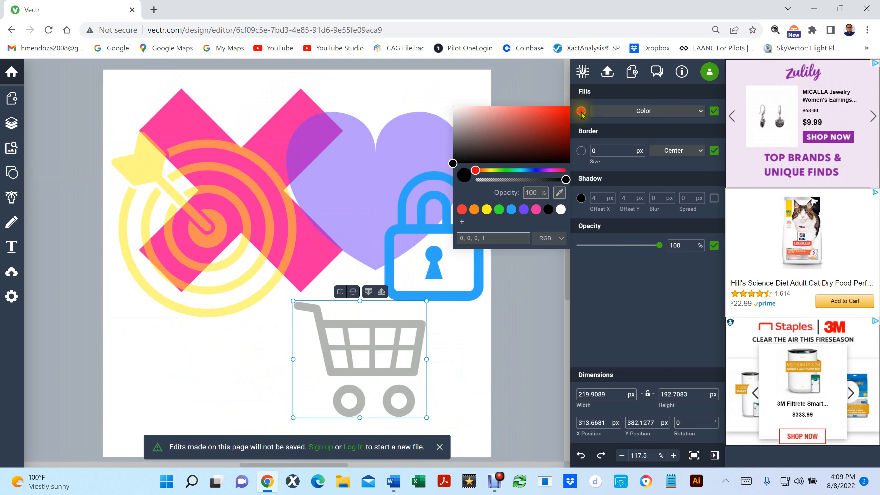
{"action": "left_click", "coordinate": [475, 210]}
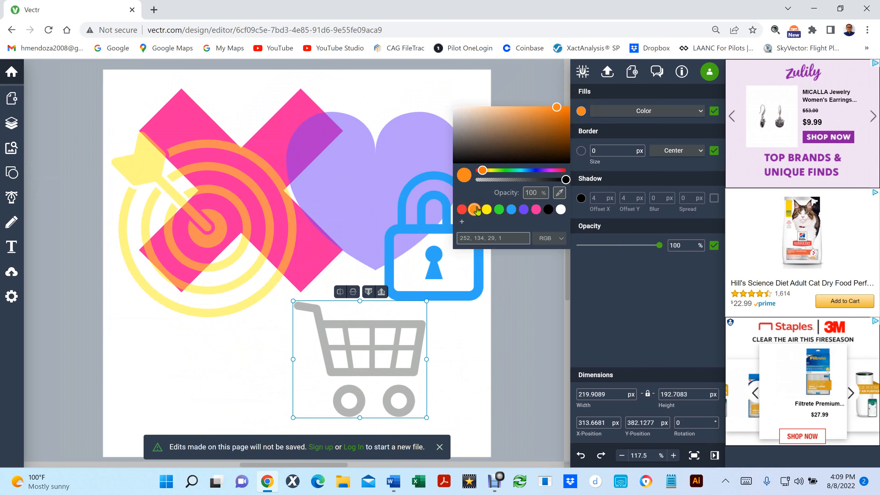
{"action": "left_click", "coordinate": [496, 356]}
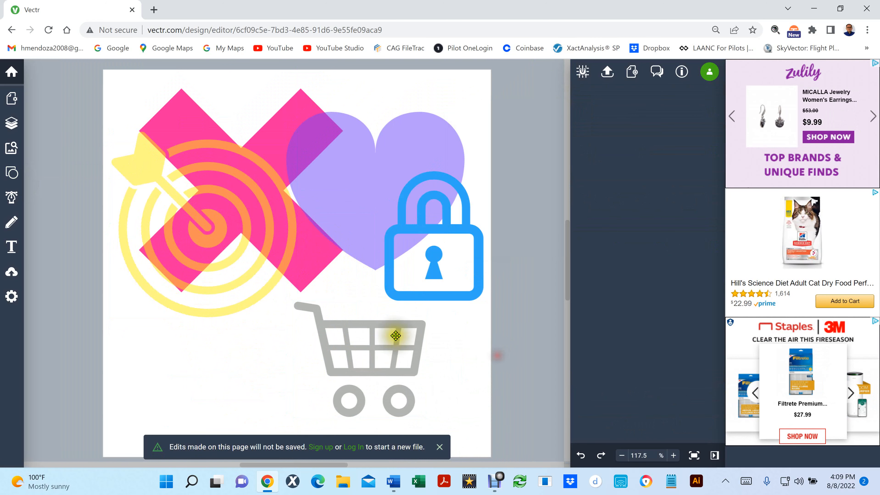
Ungroup the shopping cart and fill all its shapes with orange
{"action": "left_click", "coordinate": [395, 335]}
{"action": "key", "text": "ctrl+shift+g"}
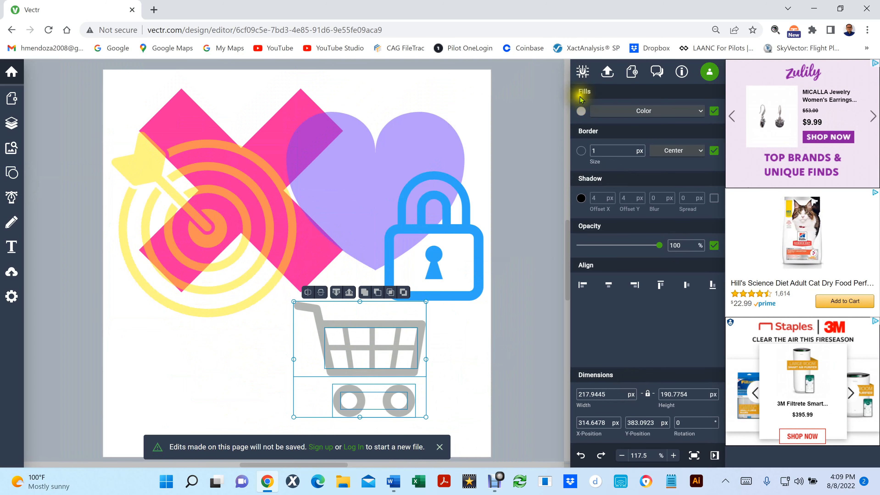
{"action": "left_click", "coordinate": [580, 111]}
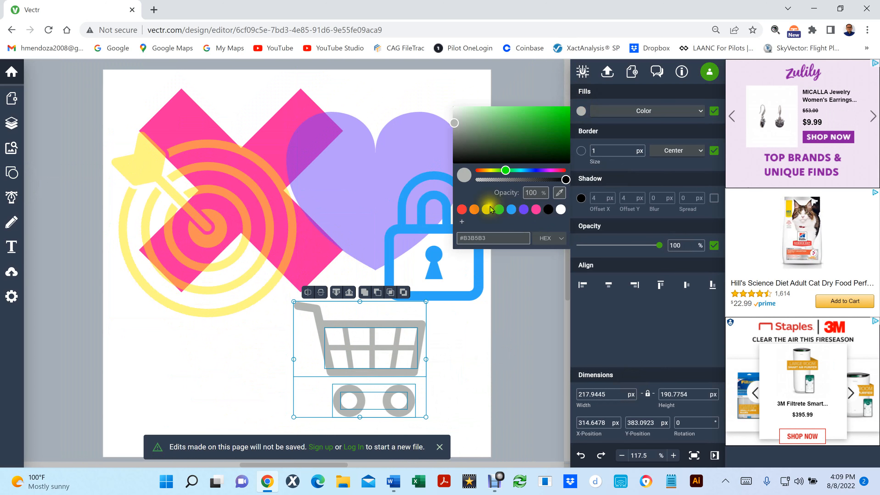
{"action": "left_click", "coordinate": [474, 210]}
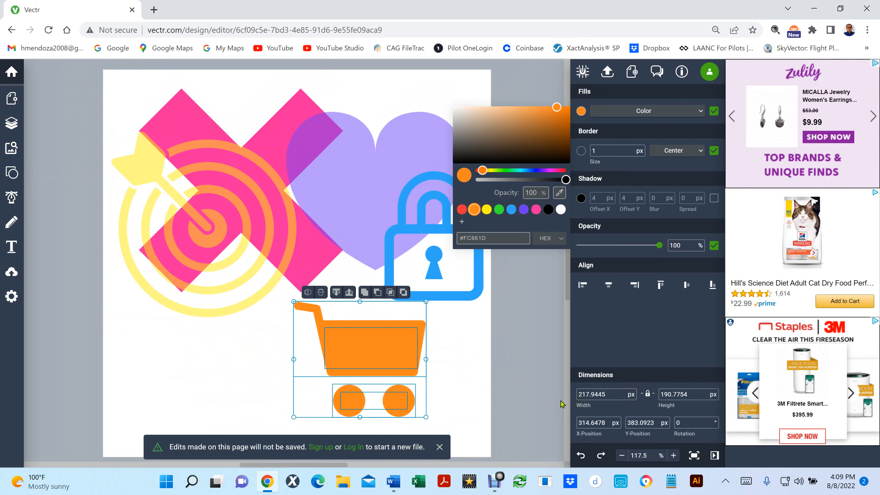
Make the cart's gaps see-through with Exclude and test the result by moving the cart alone over the heart and padlock
{"action": "left_click", "coordinate": [403, 294]}
{"action": "left_click_drag", "start_coordinate": [381, 351], "coordinate": [395, 403]}
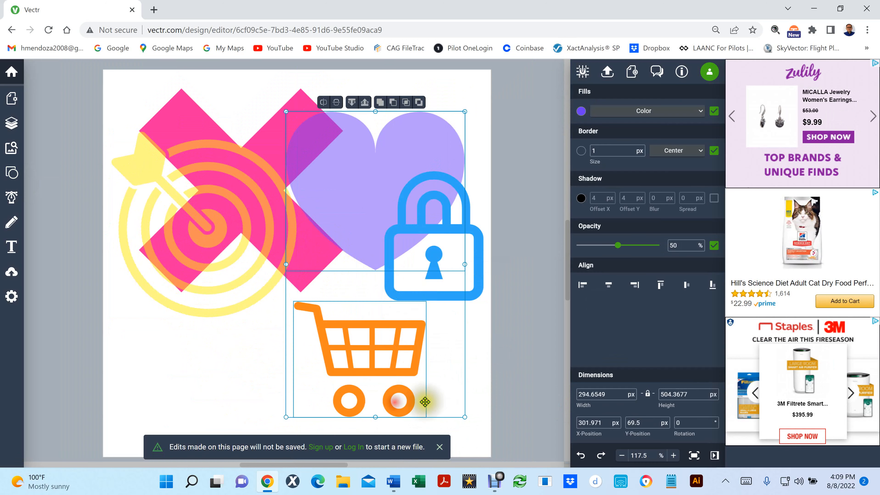
{"action": "mouse_move", "coordinate": [382, 360]}
{"action": "left_mouse_down"}
{"action": "mouse_move", "coordinate": [402, 314]}
{"action": "mouse_move", "coordinate": [388, 337]}
{"action": "mouse_move", "coordinate": [387, 359]}
{"action": "left_mouse_up"}
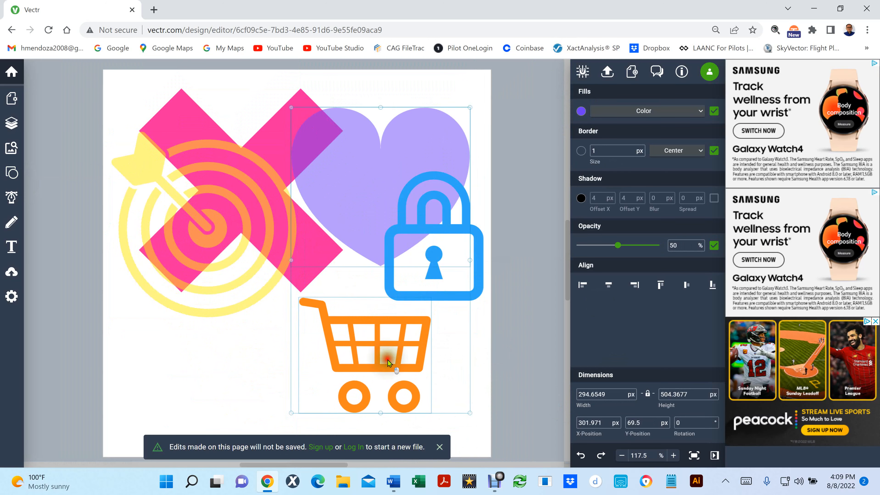
{"action": "left_click", "coordinate": [476, 383]}
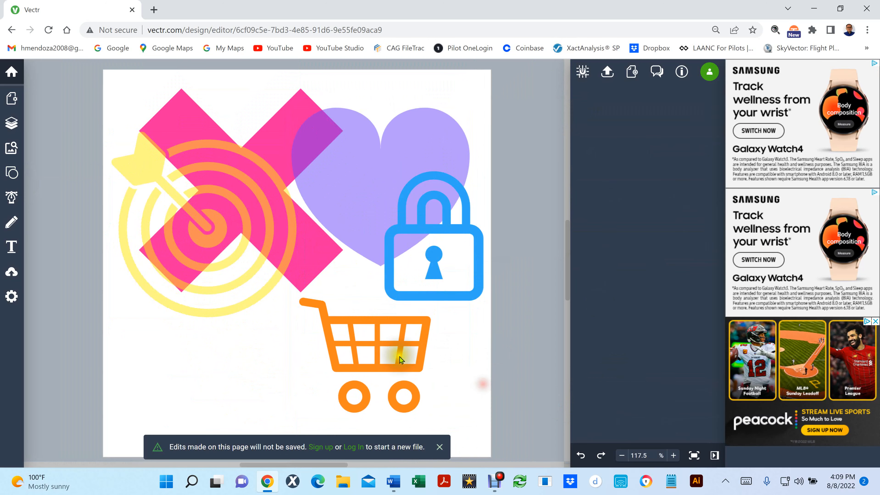
{"action": "left_click", "coordinate": [378, 360]}
{"action": "left_click_drag", "start_coordinate": [377, 360], "coordinate": [384, 242]}
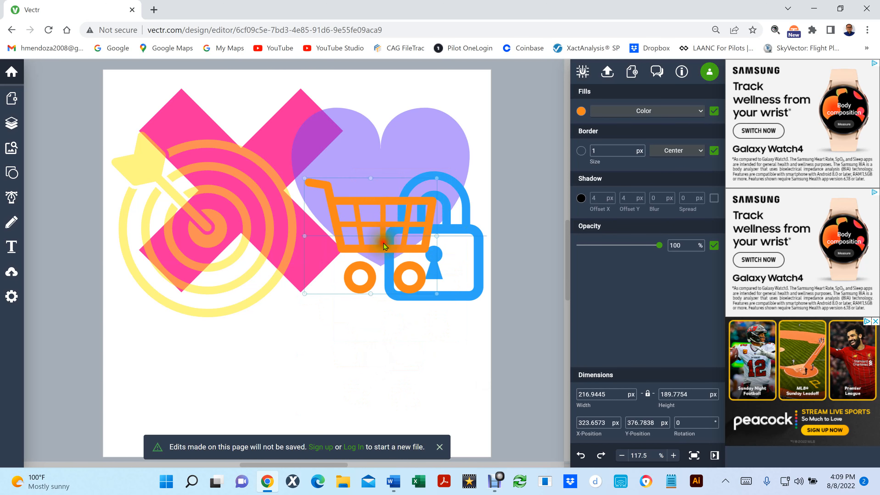
Recolour the cart green and move it to the empty area below the X and heart
{"action": "double_click", "coordinate": [384, 244]}
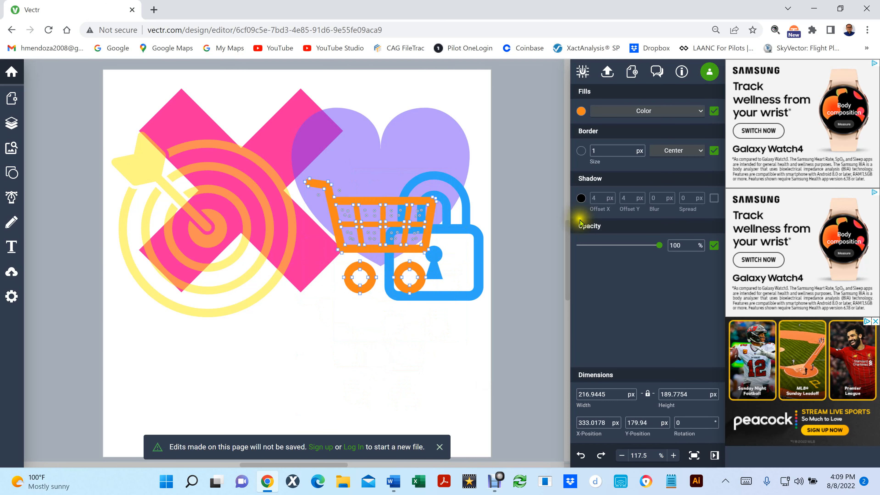
{"action": "left_click", "coordinate": [582, 113]}
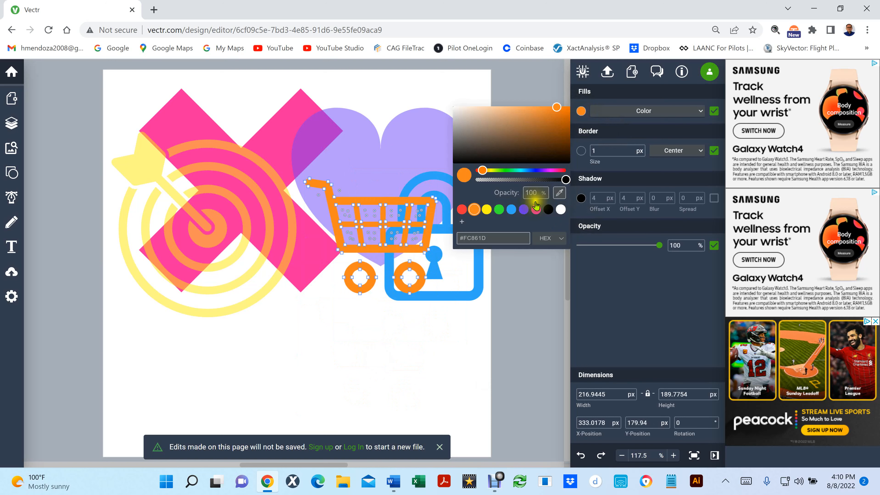
{"action": "left_click", "coordinate": [499, 209]}
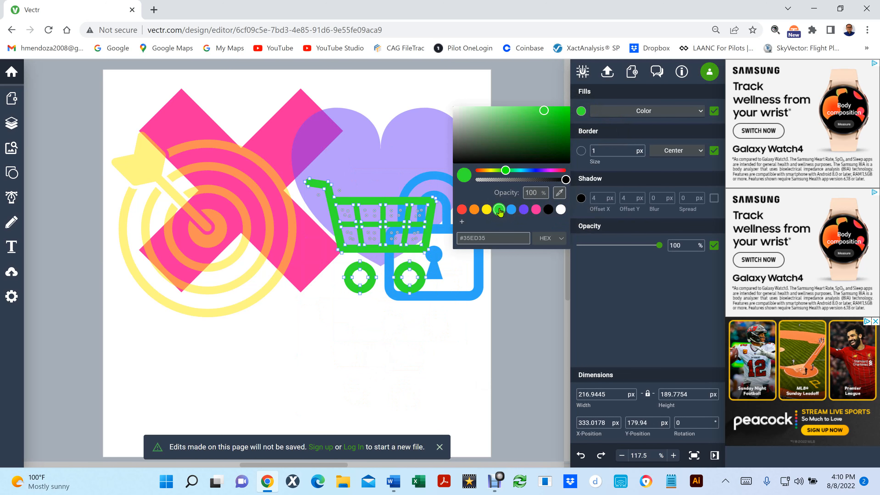
{"action": "left_click", "coordinate": [383, 230]}
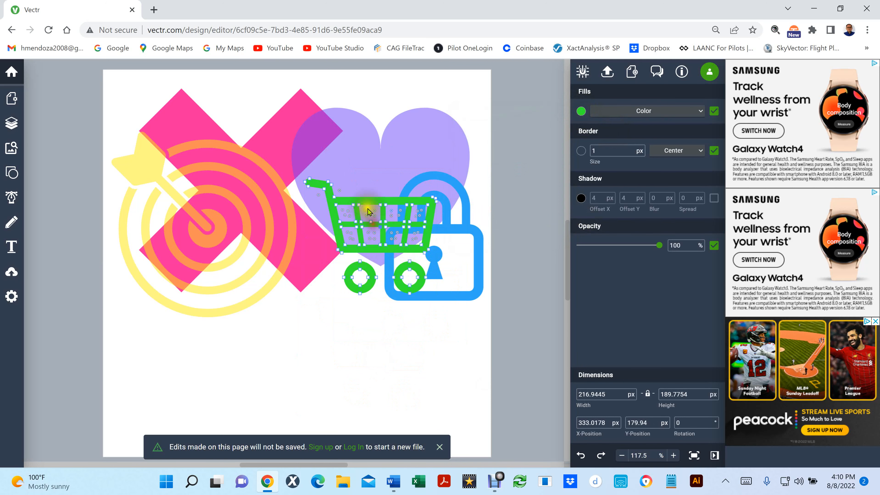
{"action": "left_click_drag", "start_coordinate": [358, 197], "coordinate": [297, 318]}
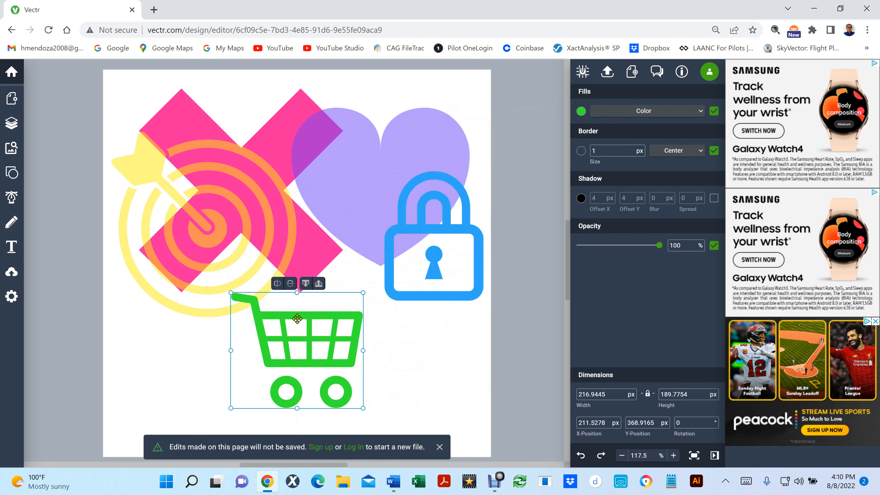